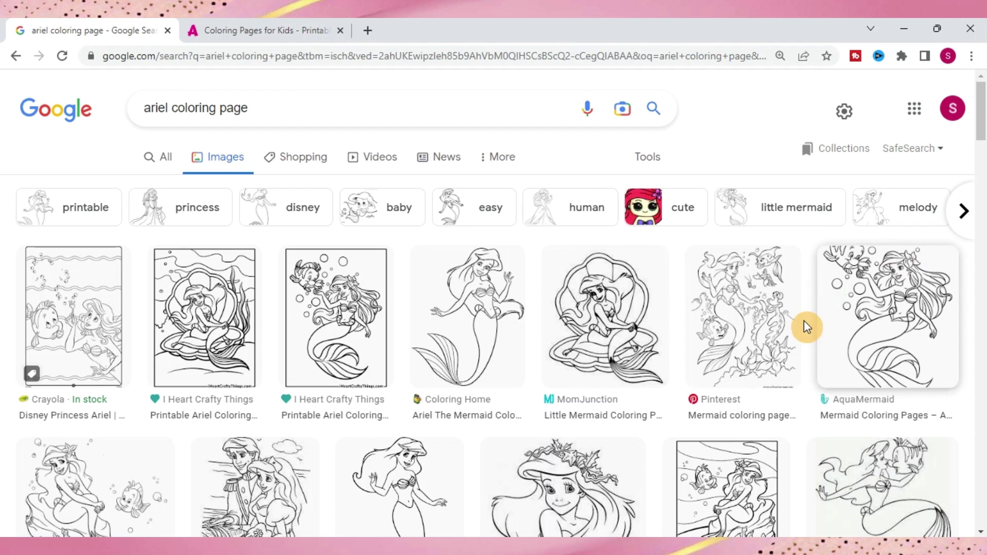
Step: Scroll through the Google Images results for 'ariel coloring page'
scroll(767, 353, "down", 2)
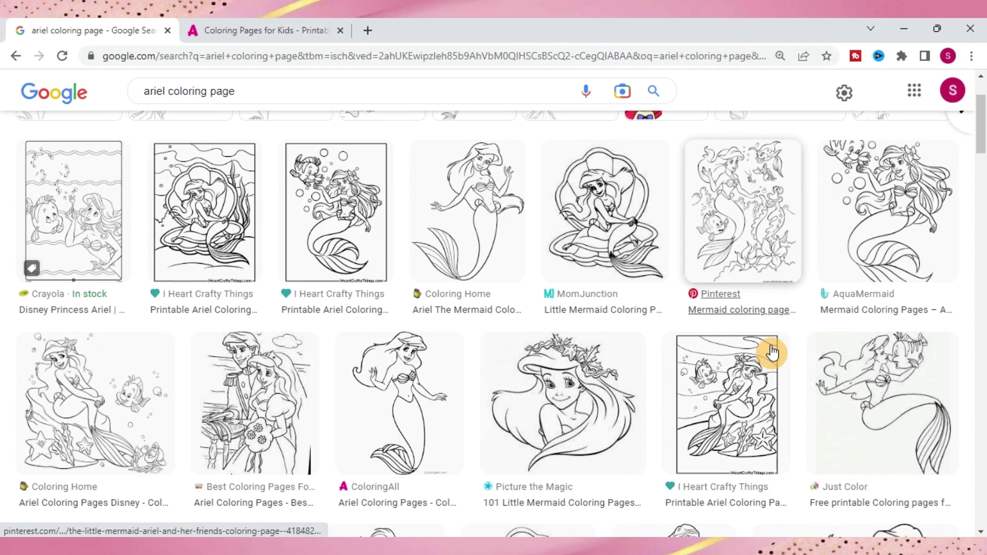
scroll(772, 353, "down", 4)
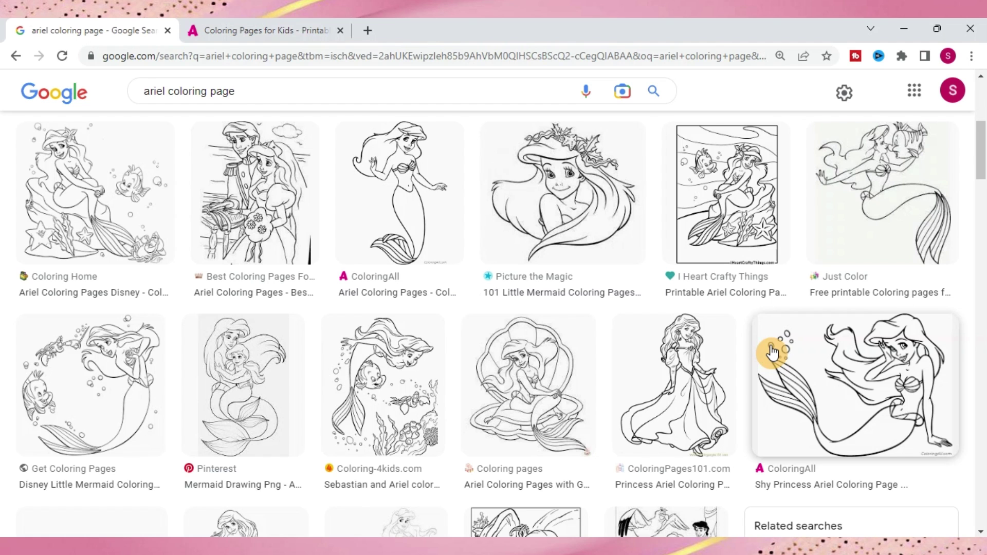
scroll(773, 352, "down", 5)
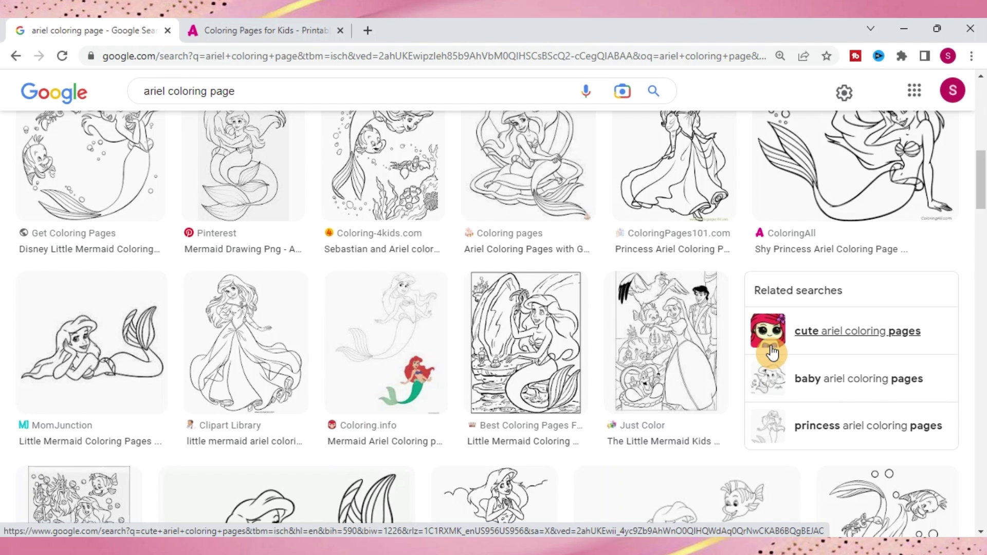
scroll(772, 352, "up", 5)
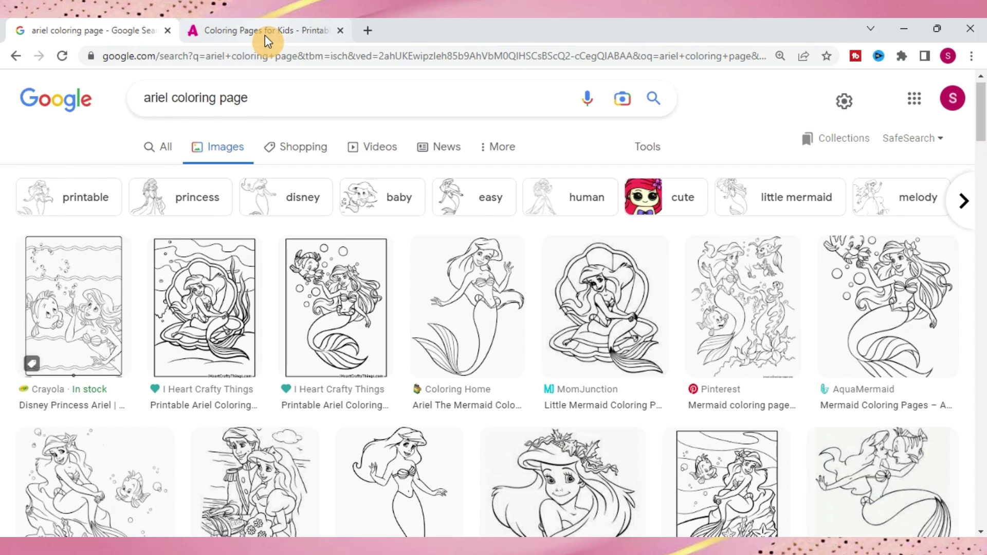
Step: Switch to the ColoringAll coloring pages site and browse its home page
left_click(264, 35)
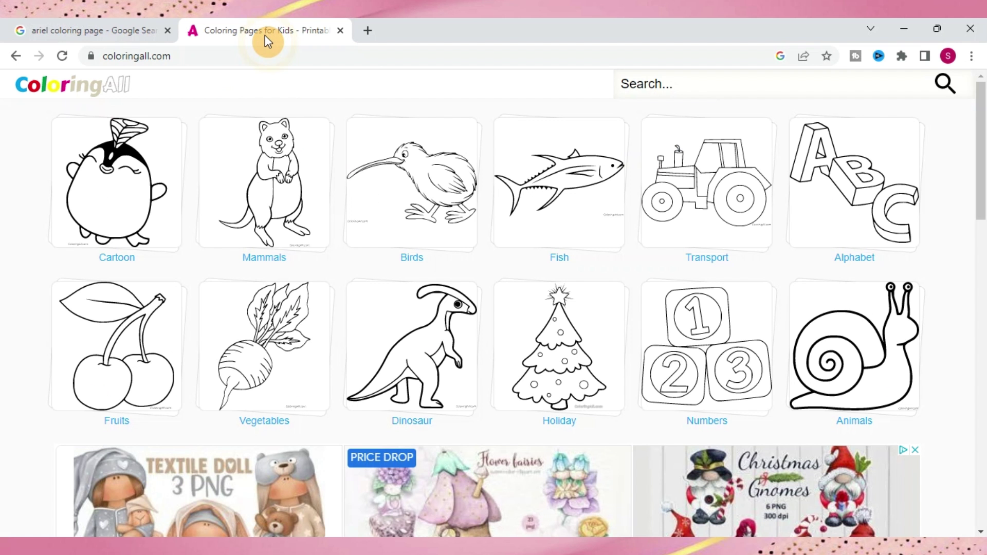
scroll(416, 290, "down", 3)
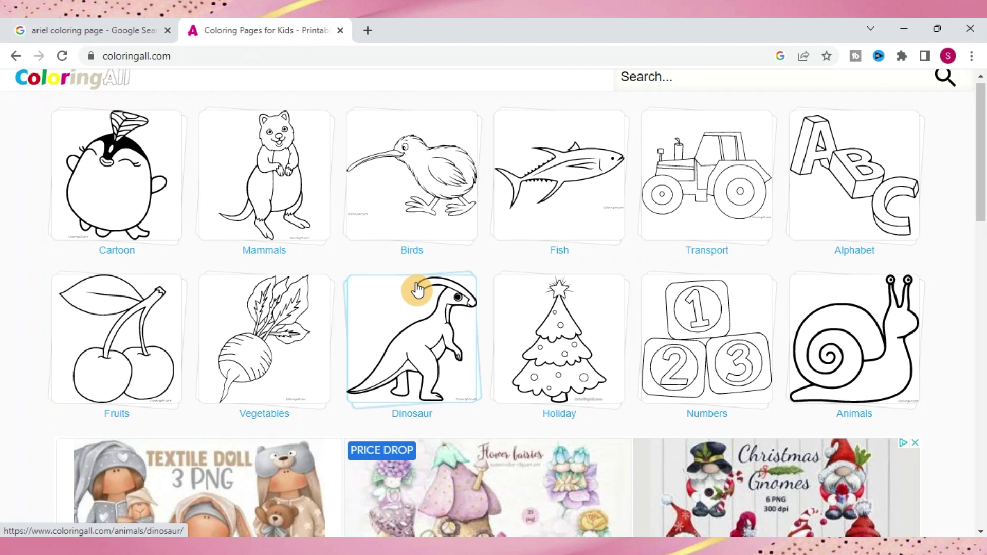
scroll(416, 290, "down", 8)
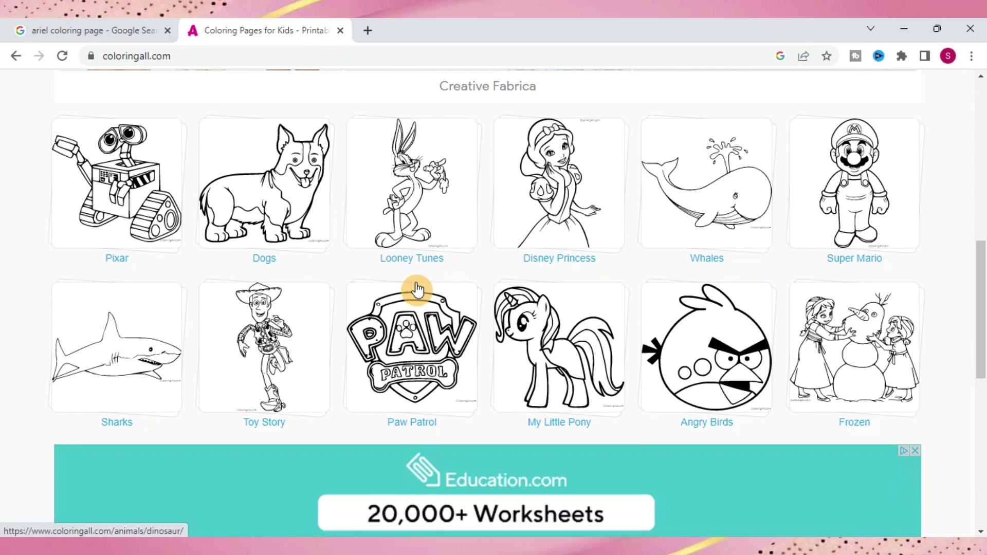
scroll(417, 288, "down", 1)
scroll(416, 288, "up", 2)
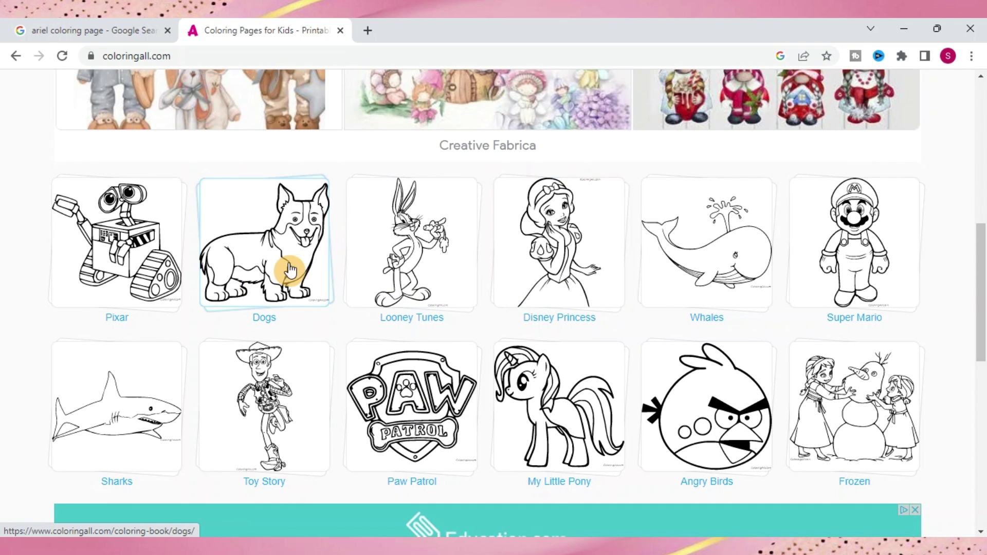
Step: Open Disney Princess, then Snow White, then the Snow White Drinking coloring page
left_click(549, 252)
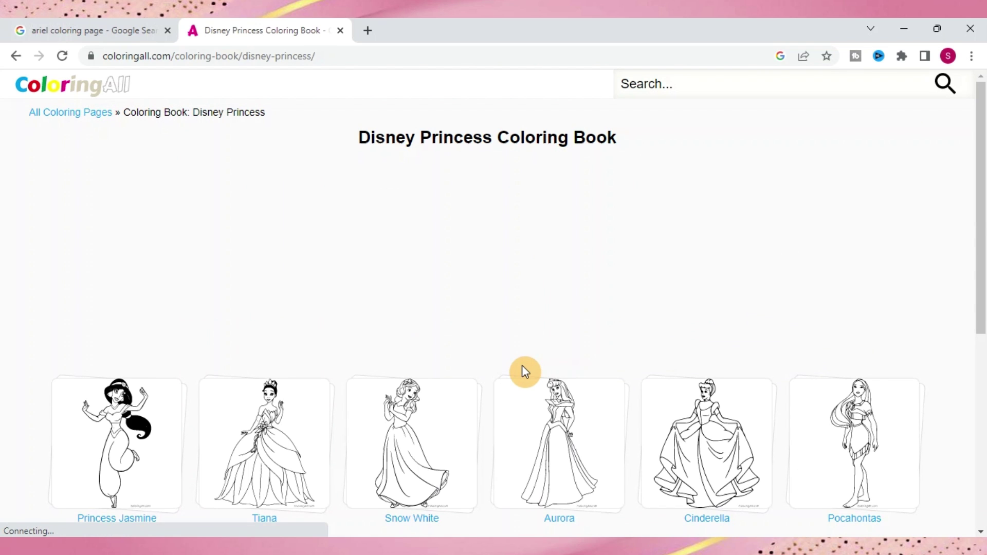
scroll(524, 371, "down", 6)
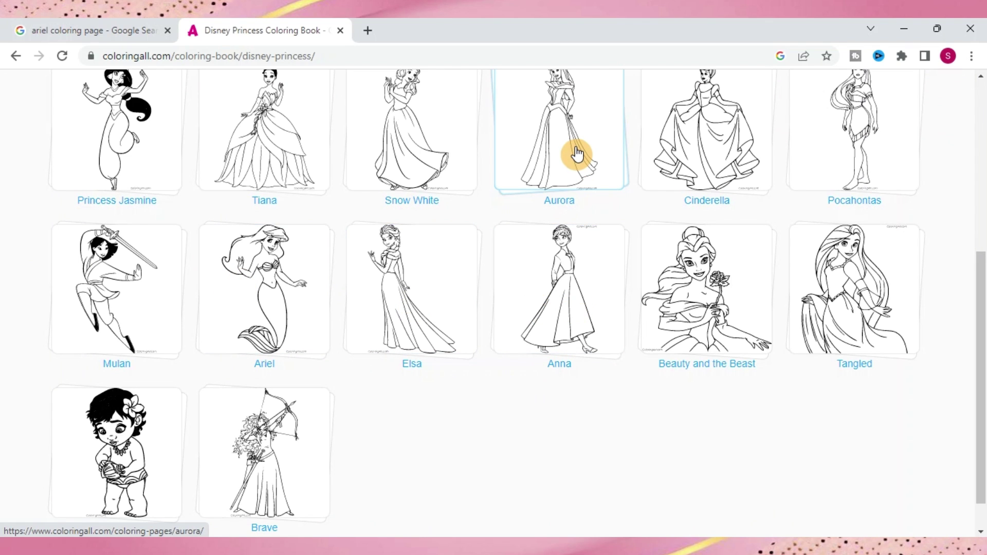
left_click(444, 156)
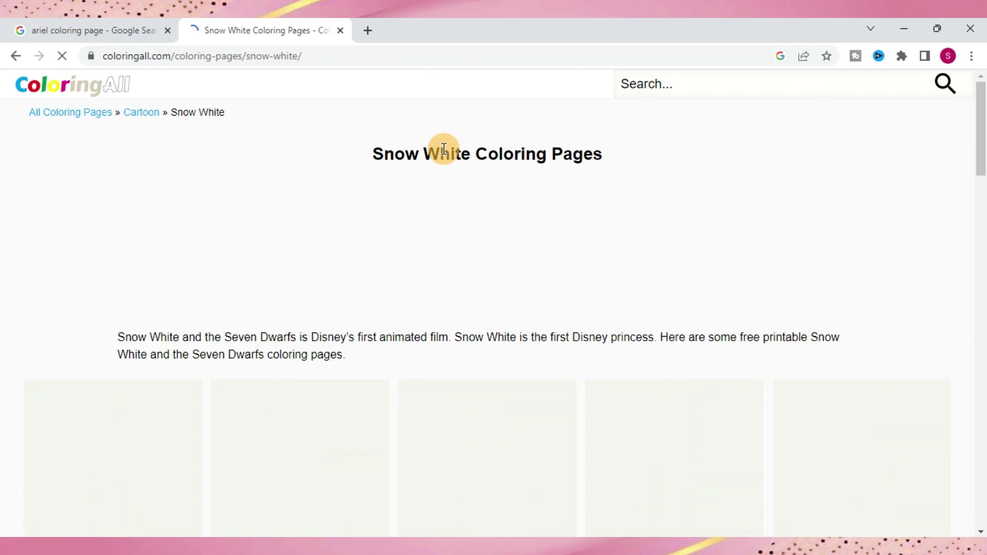
scroll(497, 284, "down", 5)
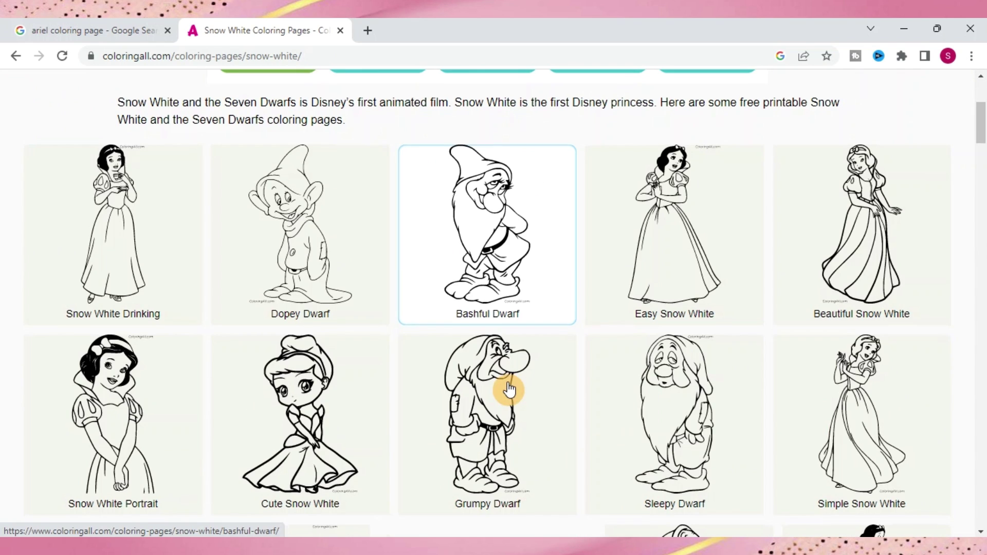
left_click(138, 283)
left_click(137, 283)
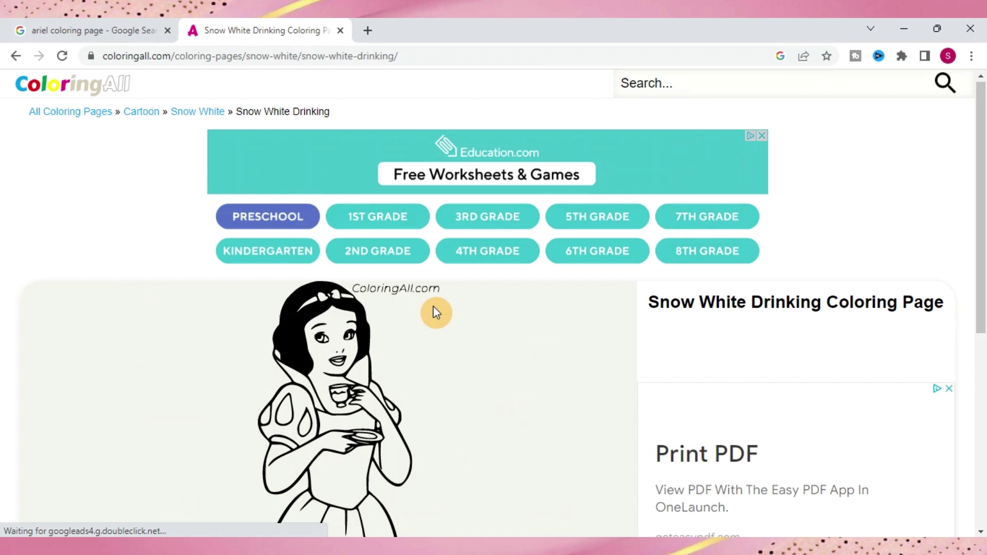
Step: Start saving the Snow White Drinking image, cancel the save, and switch to Cricut Design Space
scroll(433, 306, "down", 6)
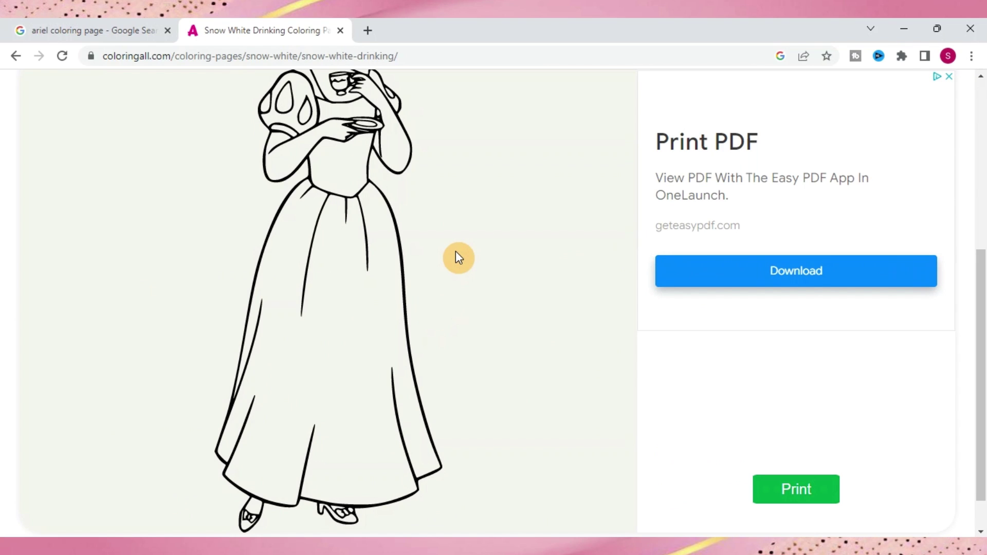
scroll(456, 253, "up", 2)
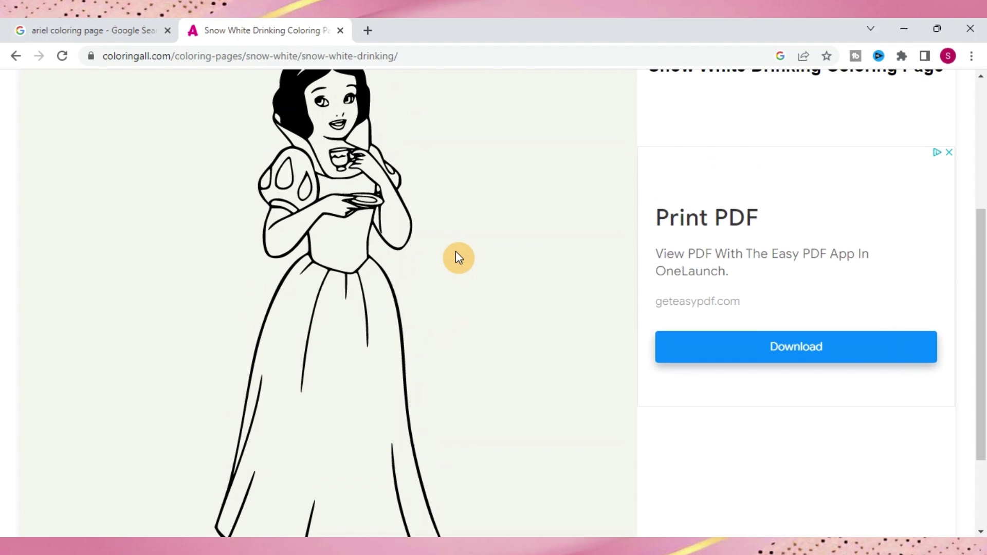
scroll(459, 254, "down", 3)
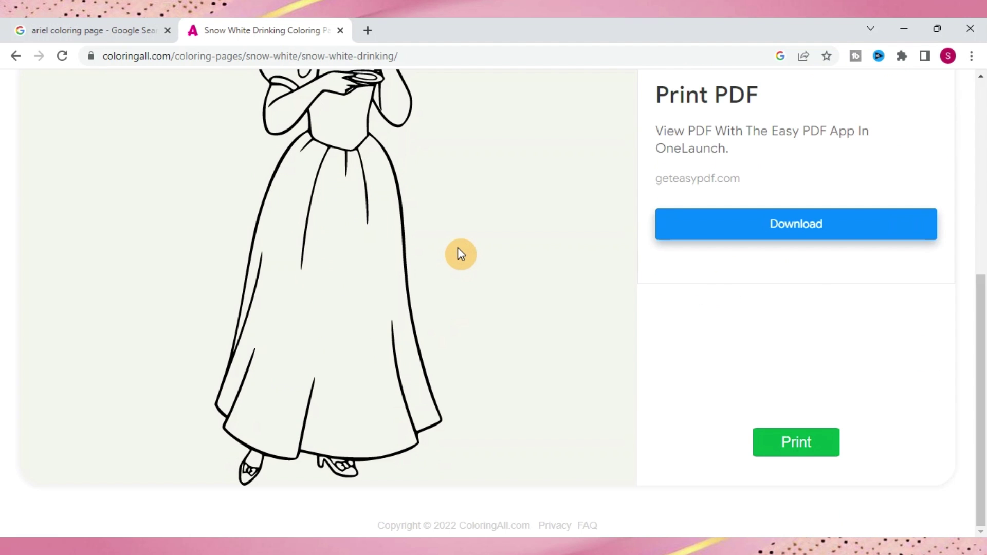
scroll(461, 254, "up", 3)
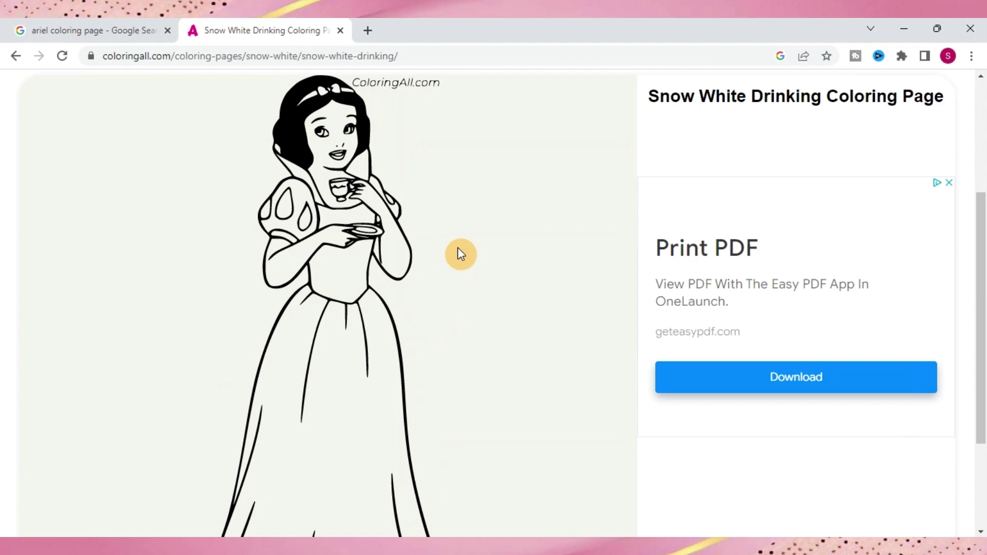
right_click(458, 248)
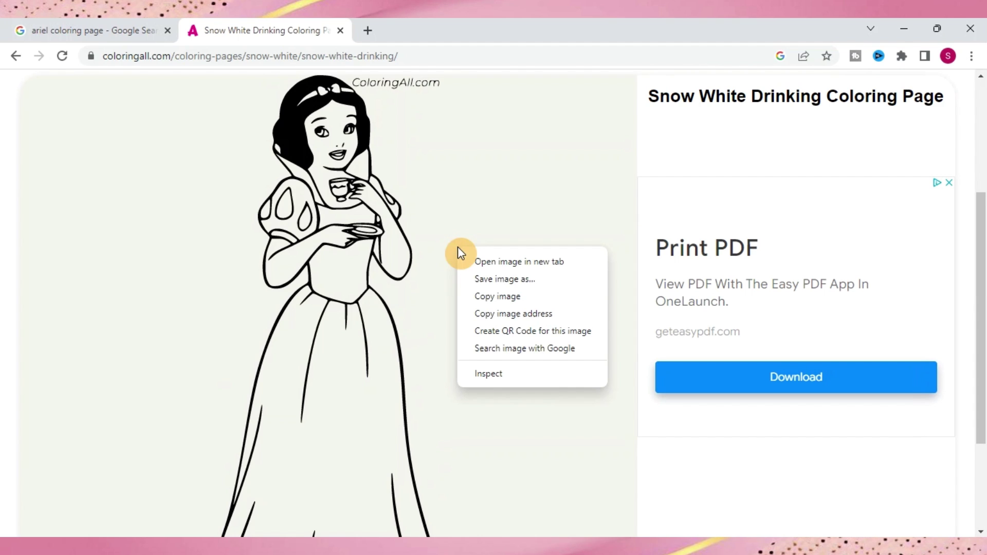
left_click(483, 280)
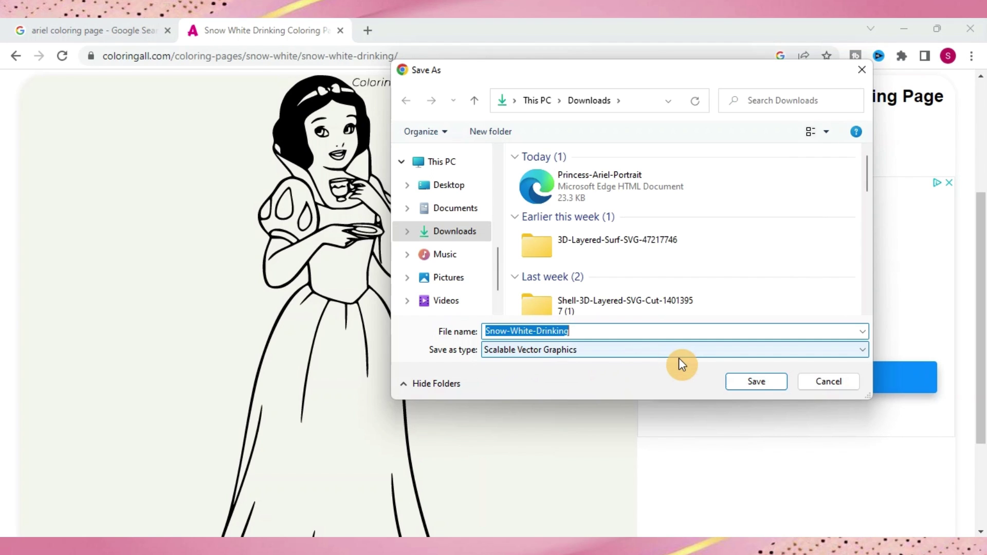
left_click(814, 384)
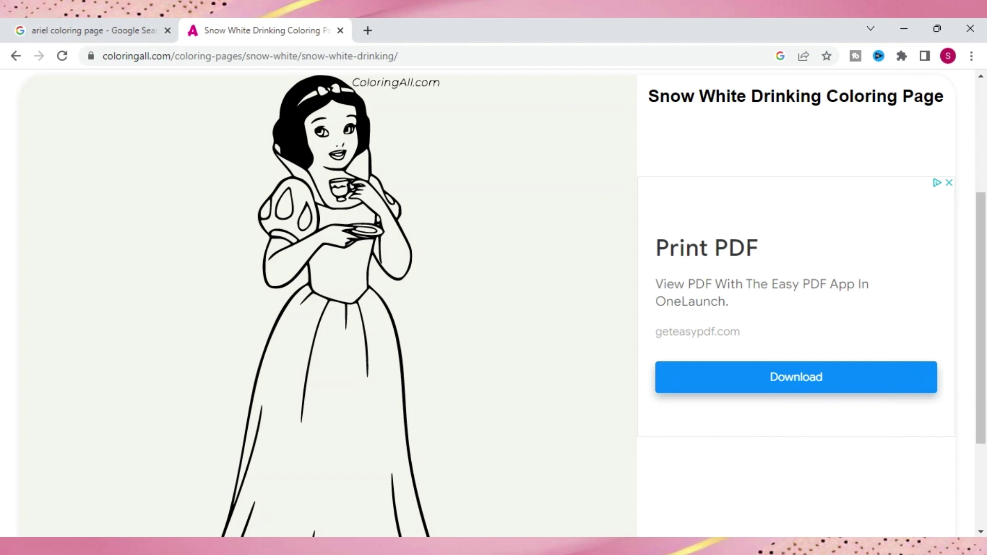
key("alt+Tab")
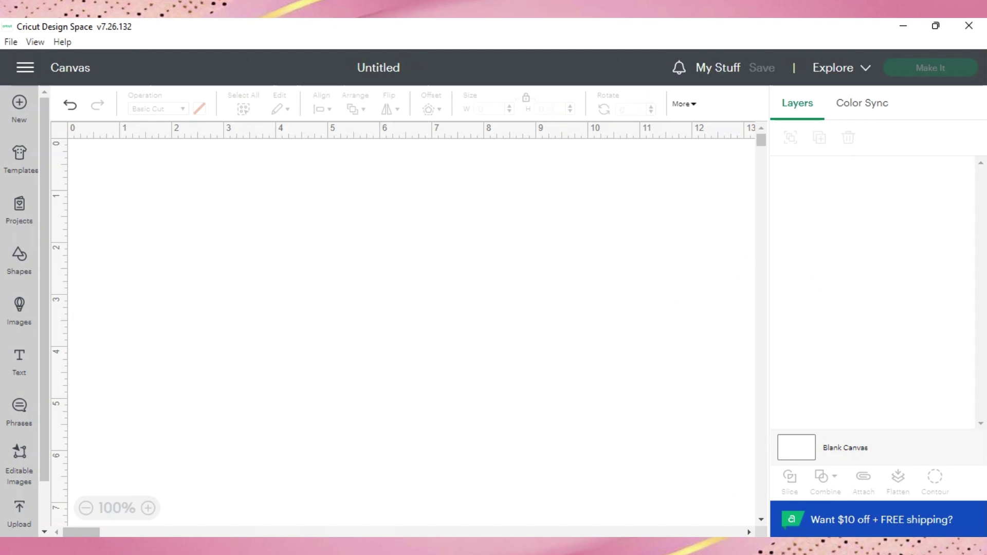
Step: Upload the Ariel PNG by dragging it from the Downloads folder into Upload Image
left_click(26, 522)
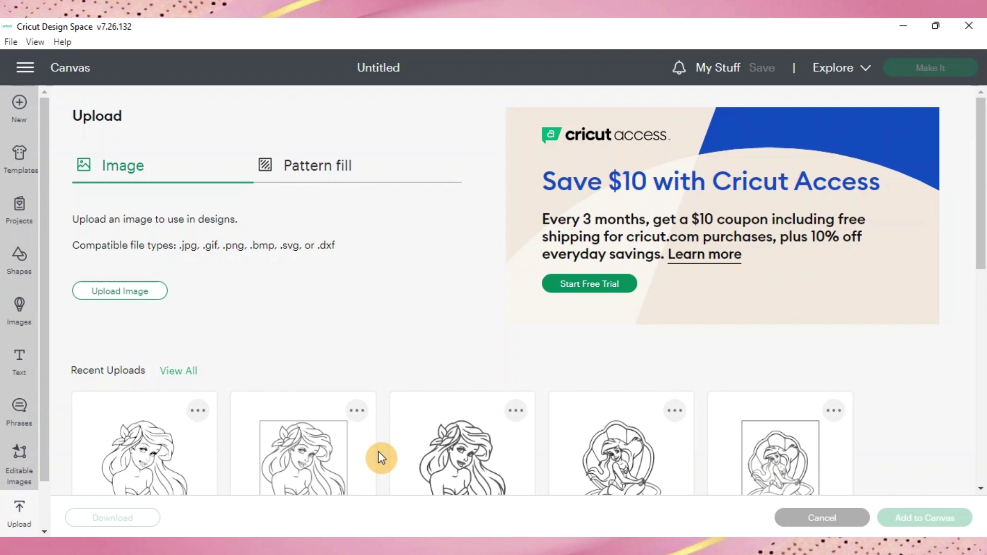
left_click(129, 291)
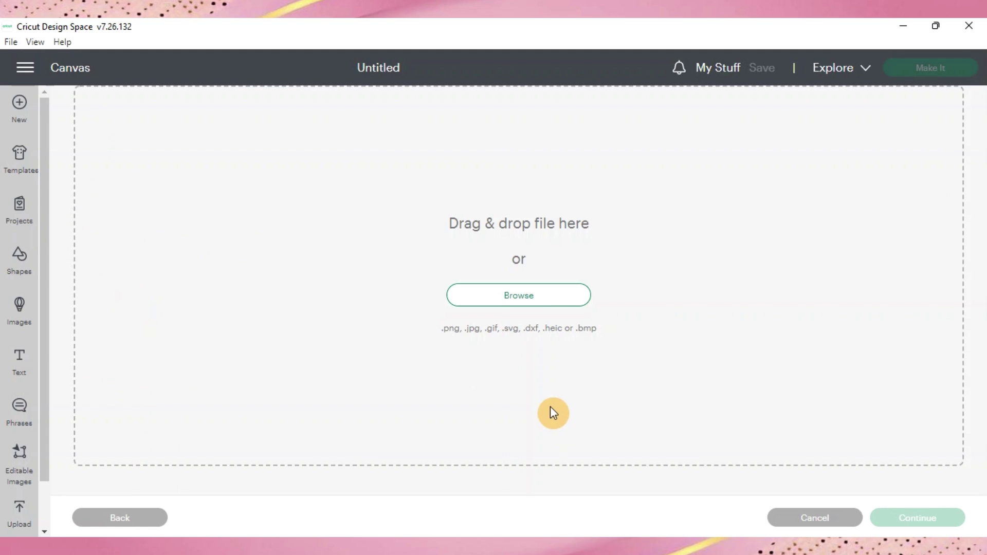
left_click(658, 554)
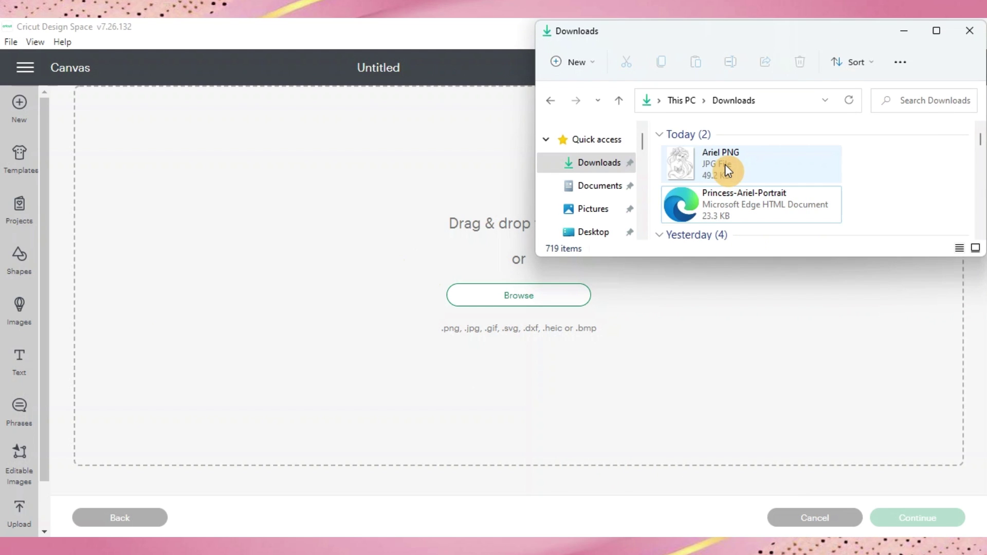
left_click_drag(724, 168, 417, 269)
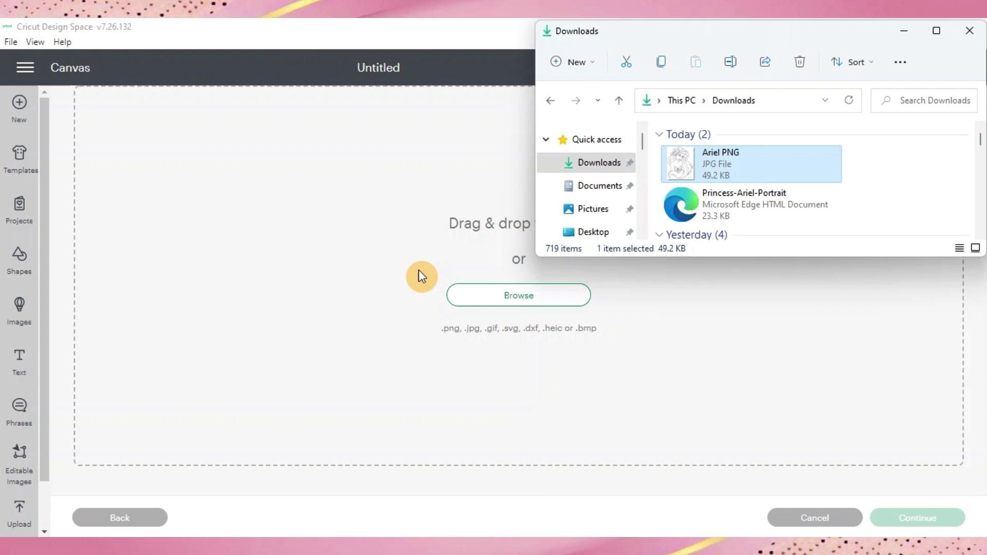
left_click_drag(705, 164, 426, 251)
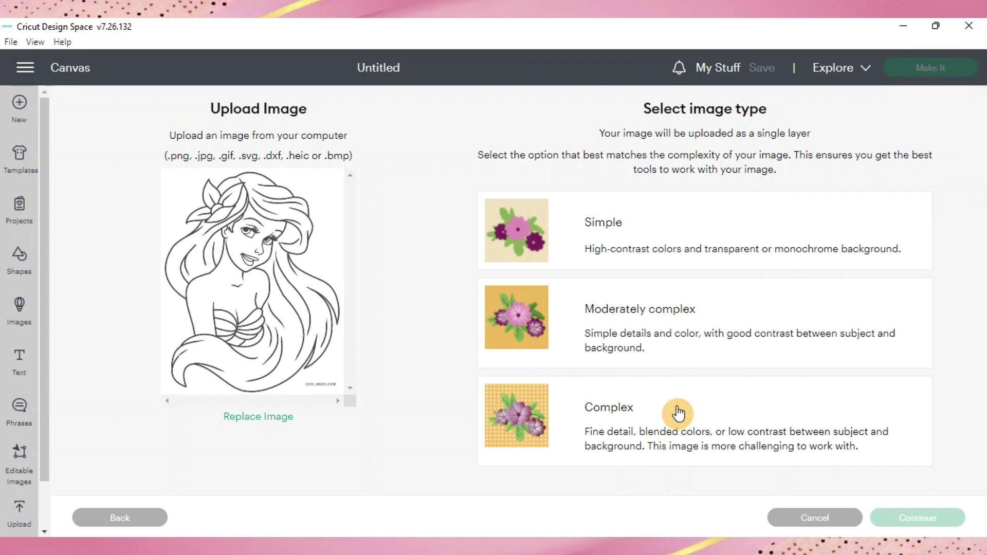
Step: Choose the Simple image type and expand the manual Reduce colors (8) and Color Tolerance (16) options
left_click(692, 239)
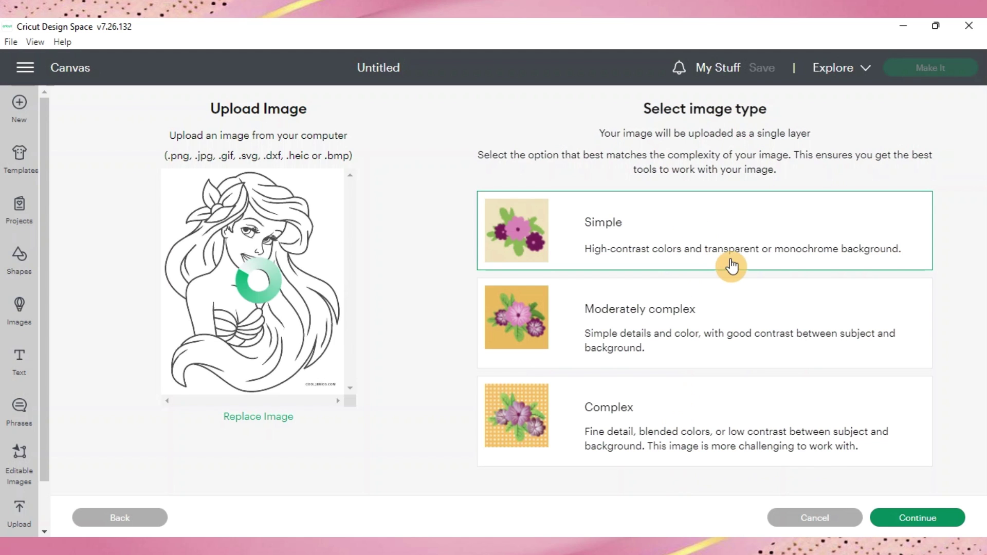
left_click(920, 518)
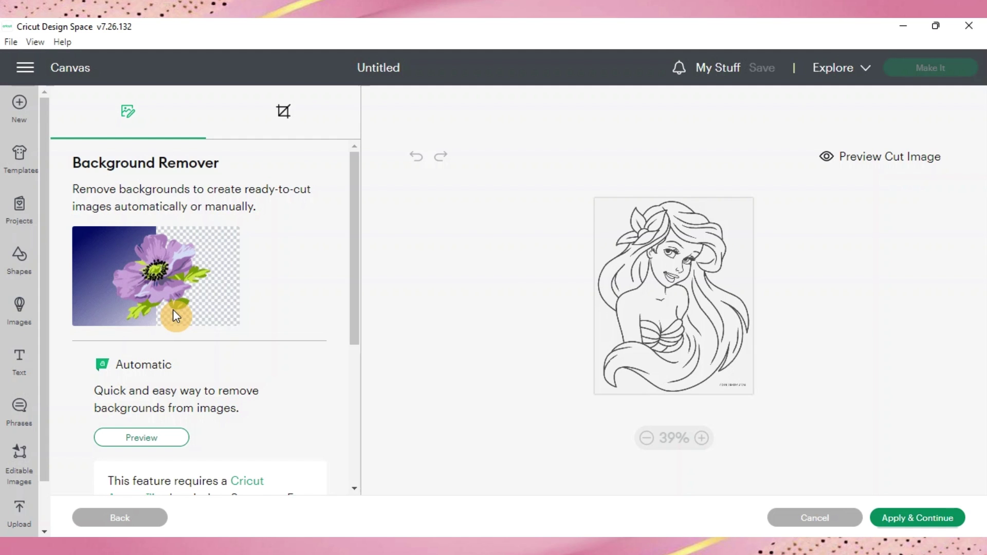
scroll(172, 309, "down", 5)
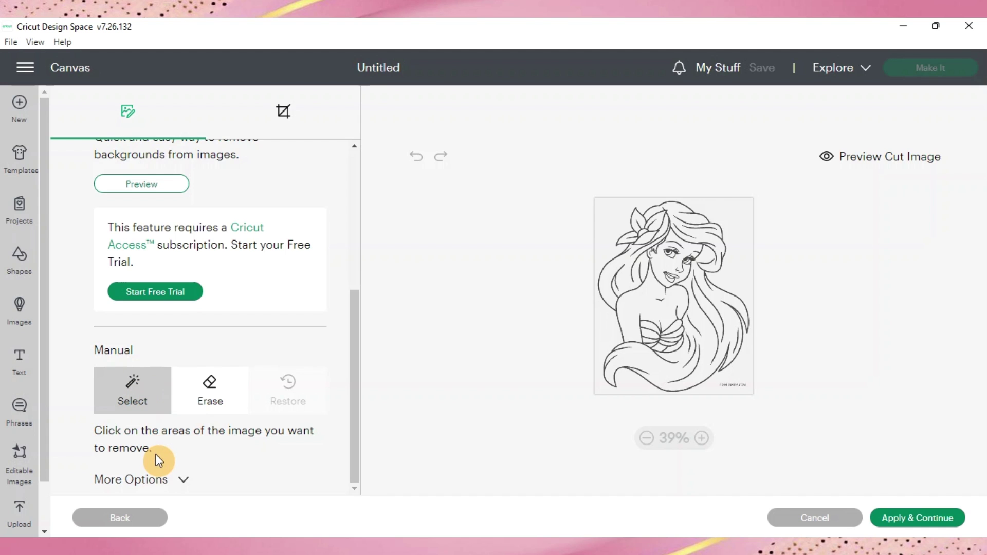
left_click(160, 484)
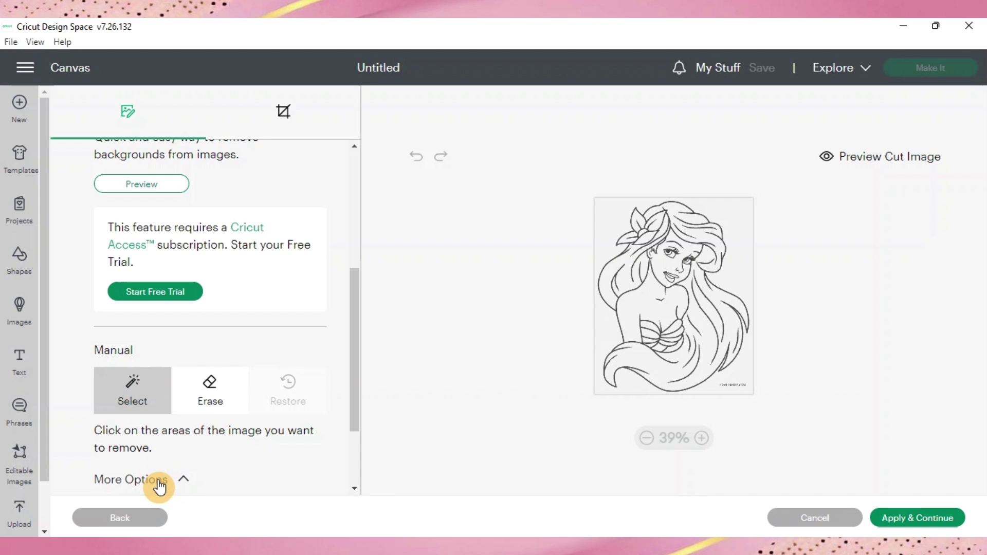
scroll(160, 484, "down", 2)
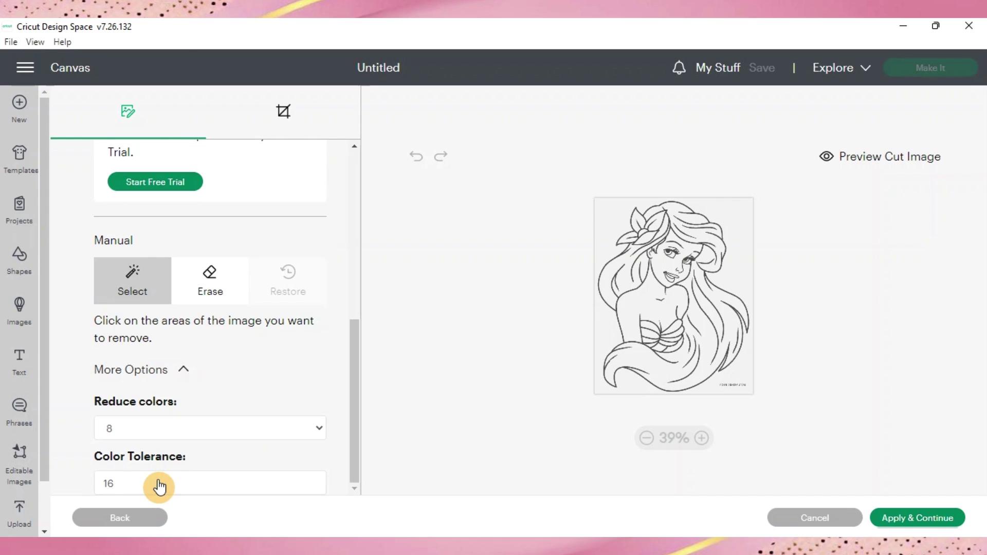
Step: Reduce the image to 2 colours and remove the white background, hair flower and hair areas
left_click(157, 428)
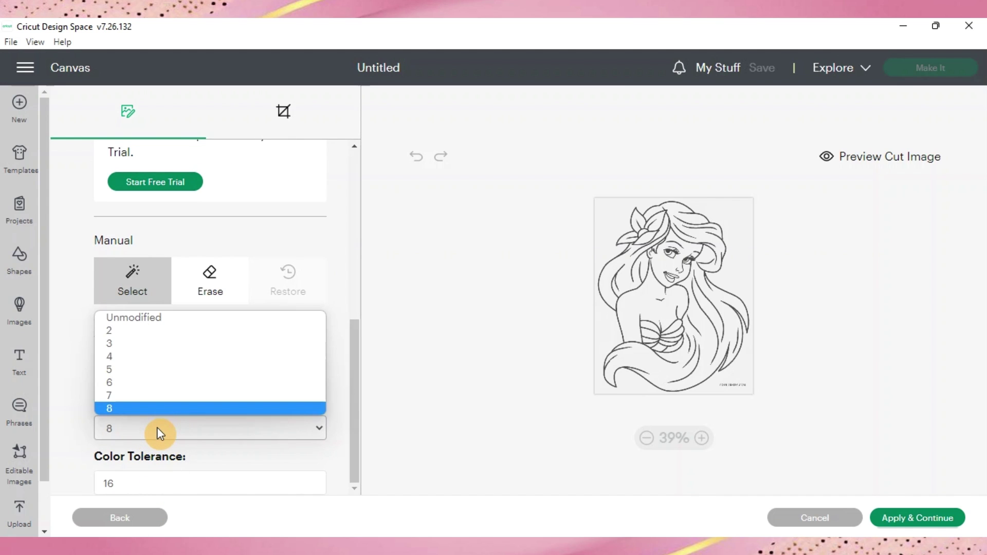
left_click(139, 338)
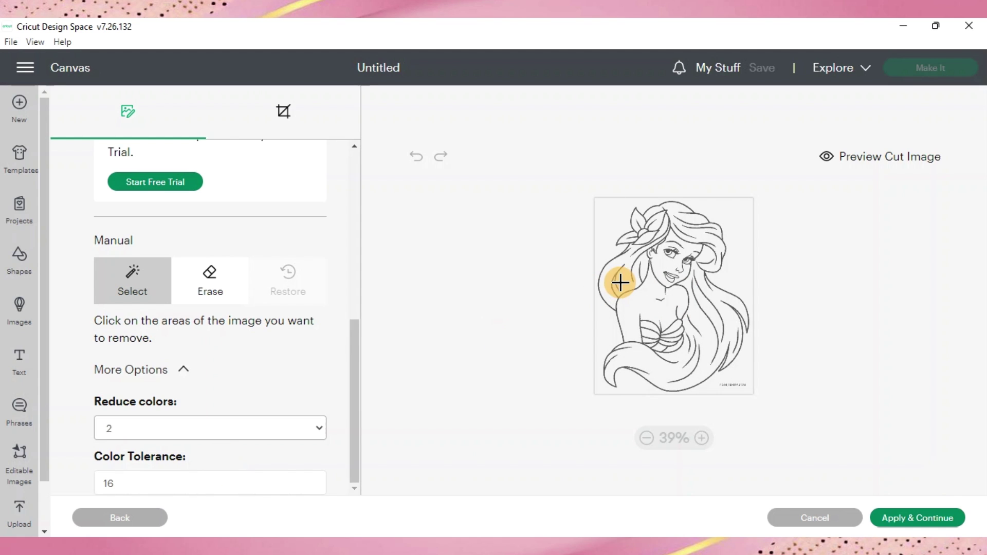
left_click(616, 215)
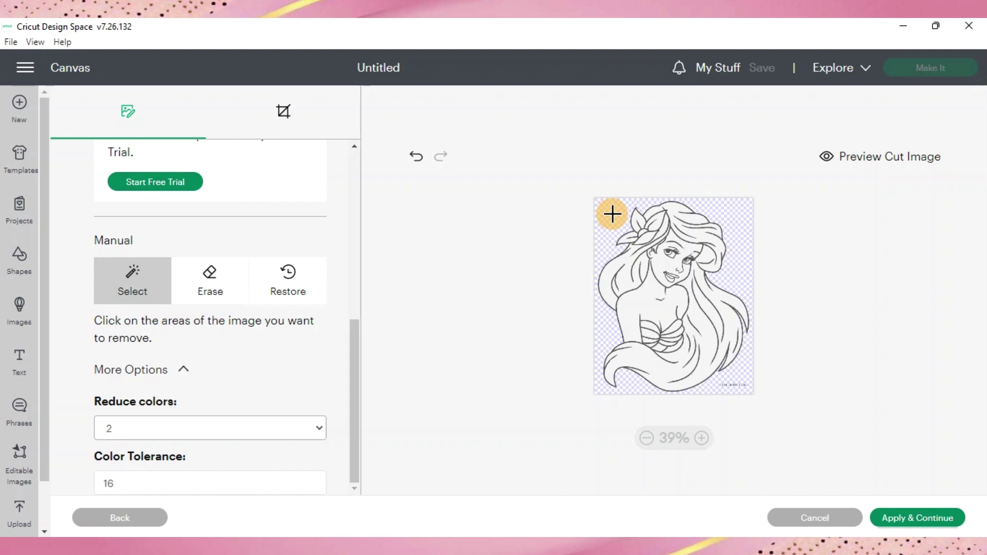
left_click(702, 438)
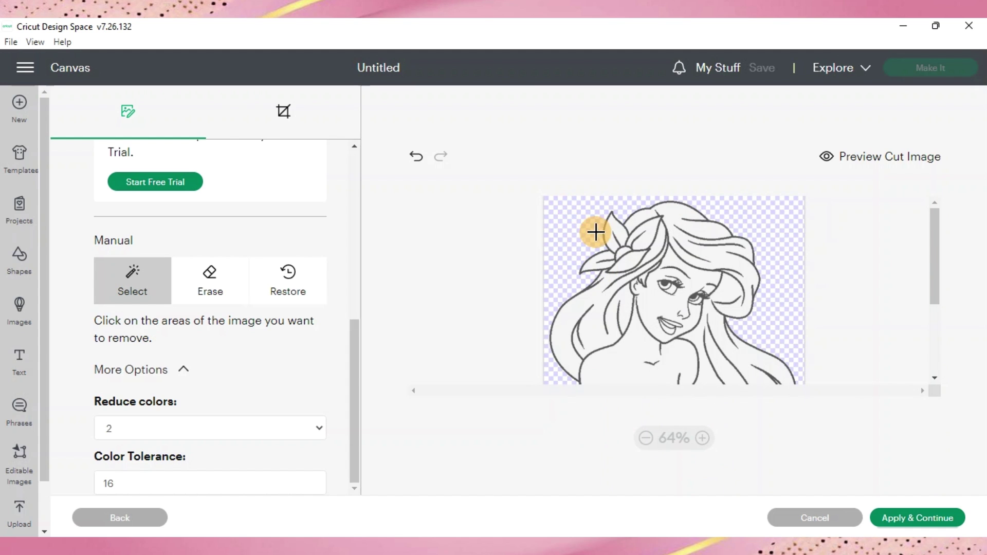
left_click(612, 227)
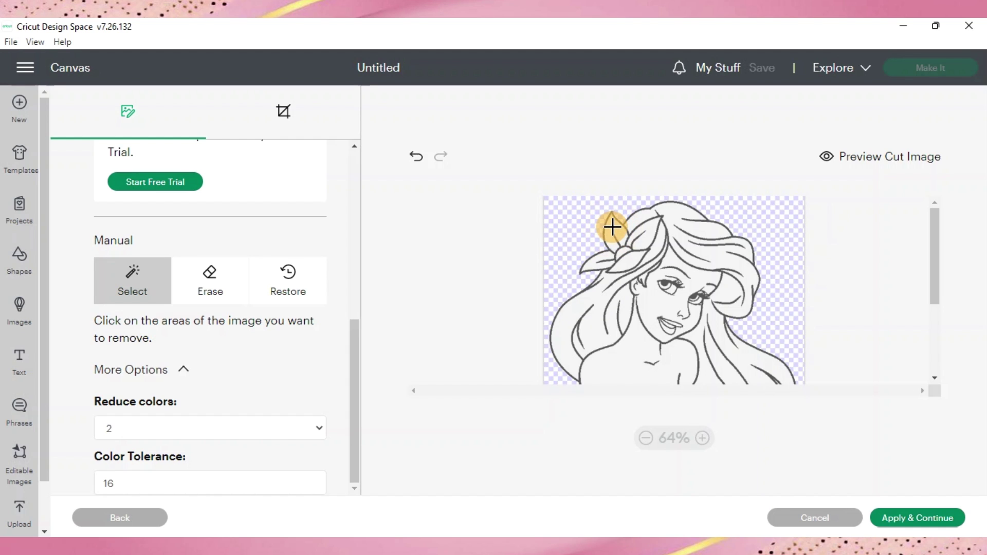
left_click(634, 222)
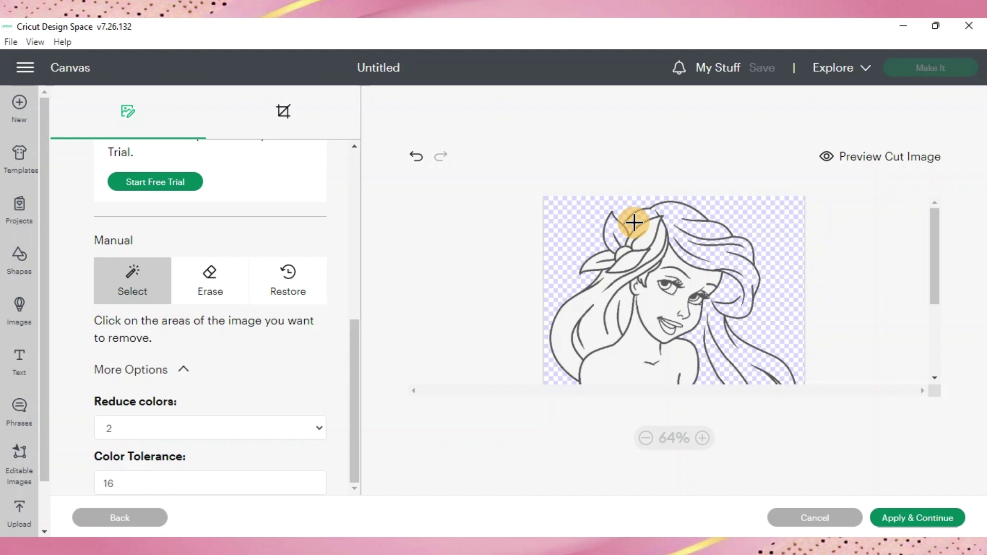
left_click(672, 258)
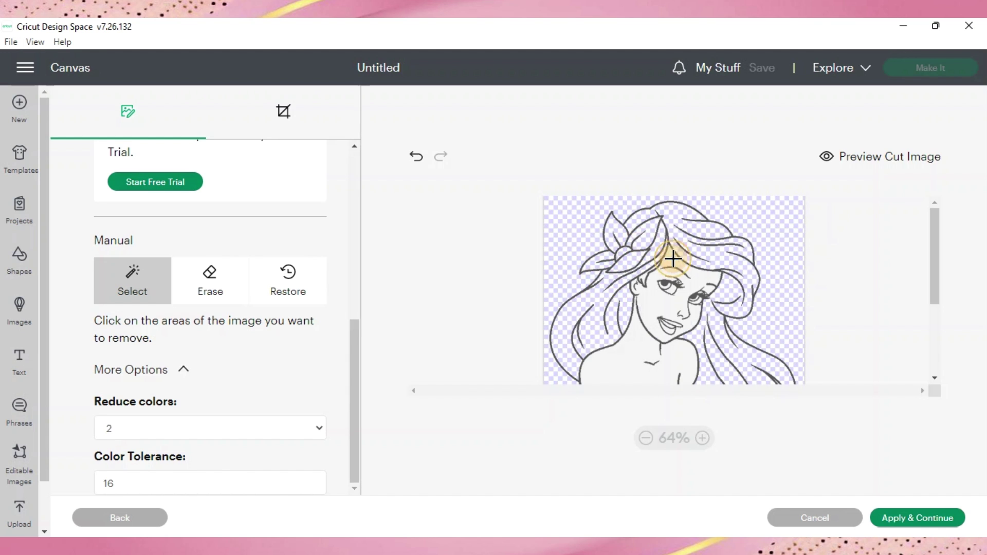
Step: Zoom in closer on the face, try the Erase tool, then return to the whole-image view
left_click(702, 437)
scroll(697, 326, "up", 2)
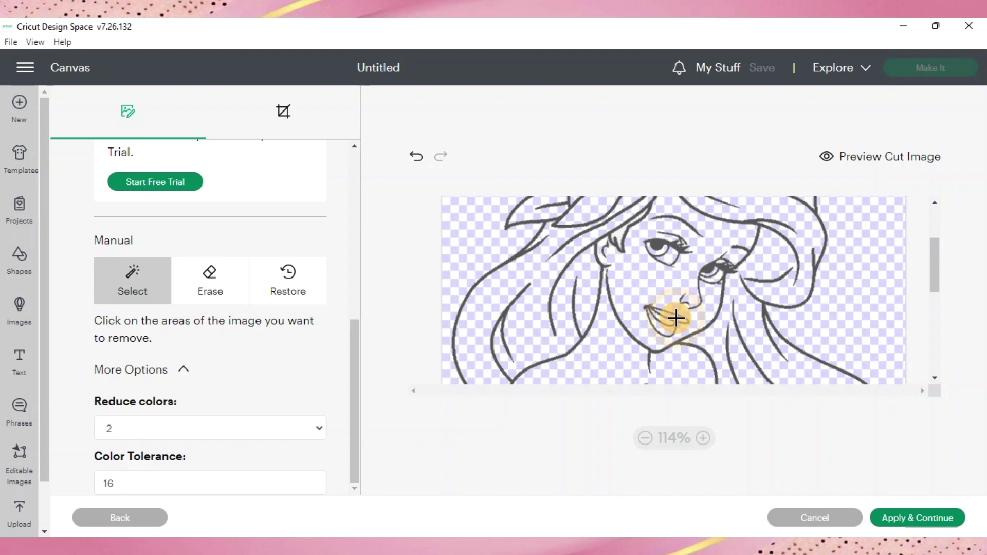
mouse_move(934, 266)
left_mouse_down()
mouse_move(936, 258)
mouse_move(934, 344)
left_mouse_up()
left_click(210, 365)
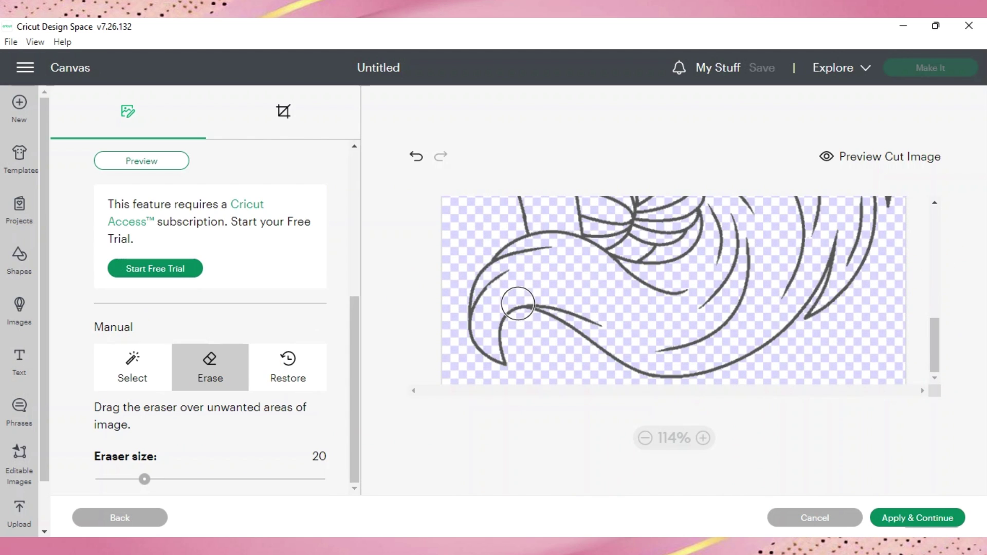
scroll(518, 303, "down", 5)
left_click(132, 368)
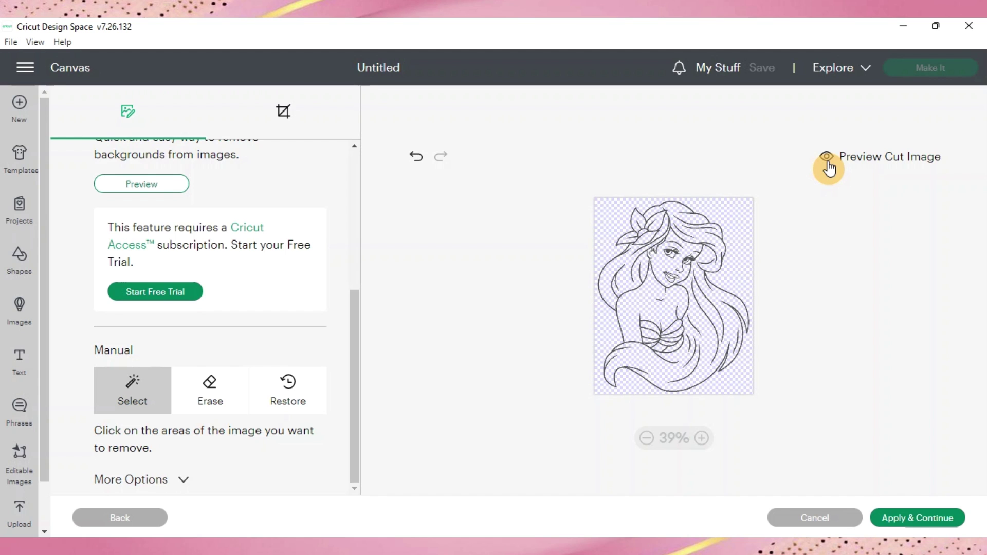
Step: Preview the cut image, then apply the background removal and continue
left_click(828, 164)
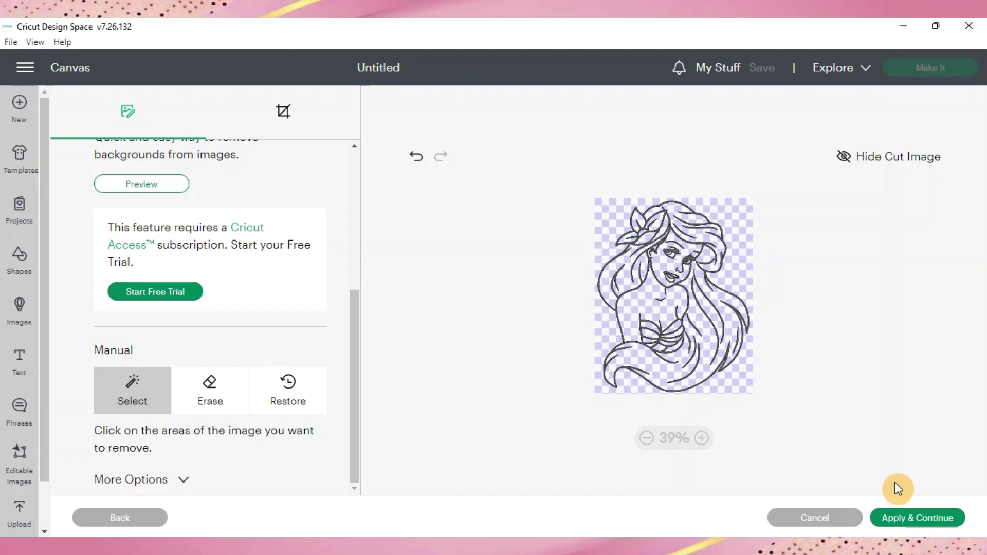
left_click(909, 520)
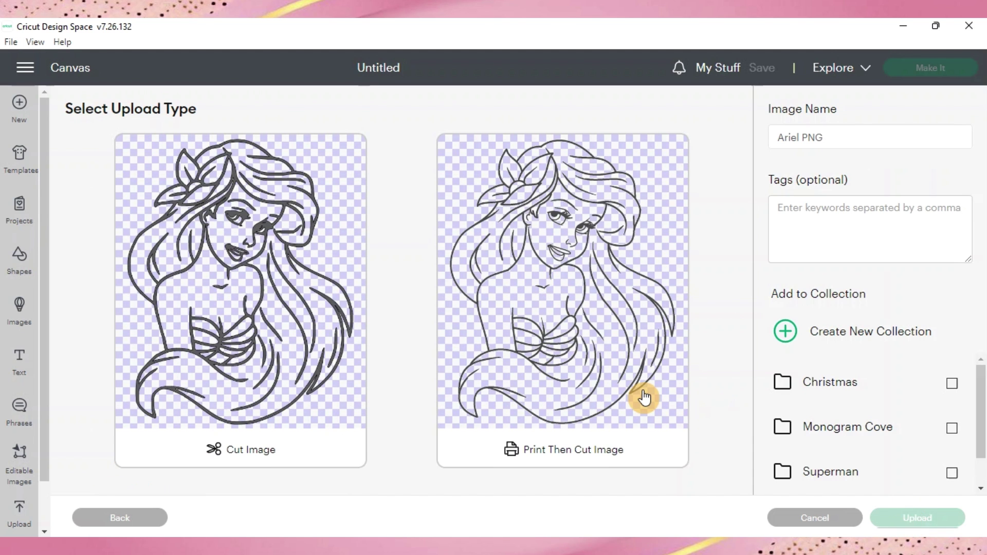
Step: Save Ariel as a Cut Image and add it from Recent Uploads to the canvas at 7.47 × 9.45 in
left_click(280, 317)
left_click(905, 517)
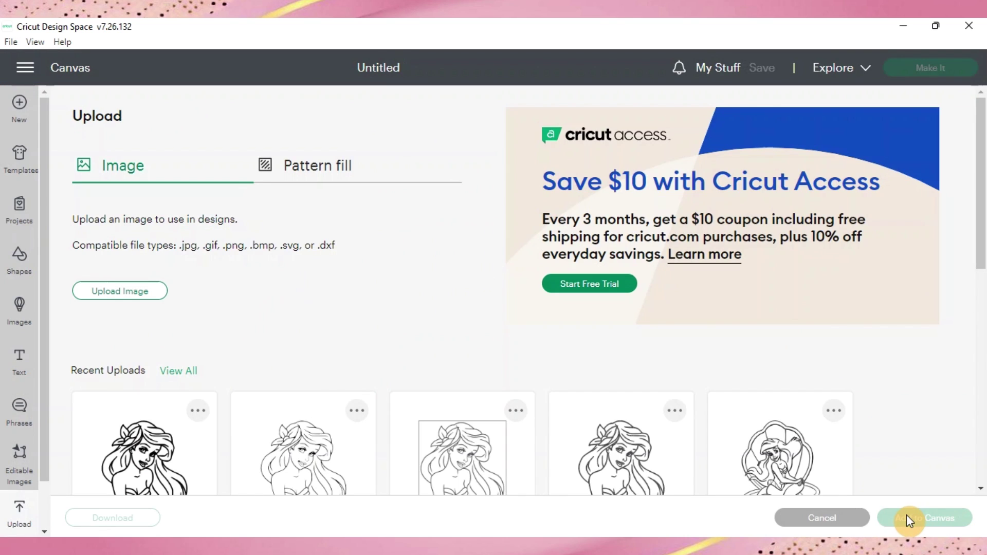
left_click(133, 437)
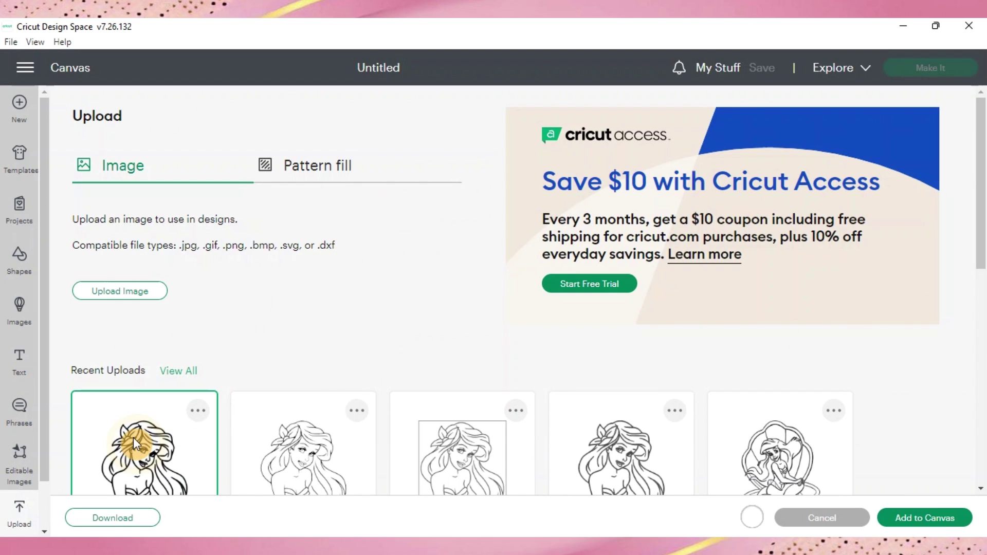
left_click(907, 520)
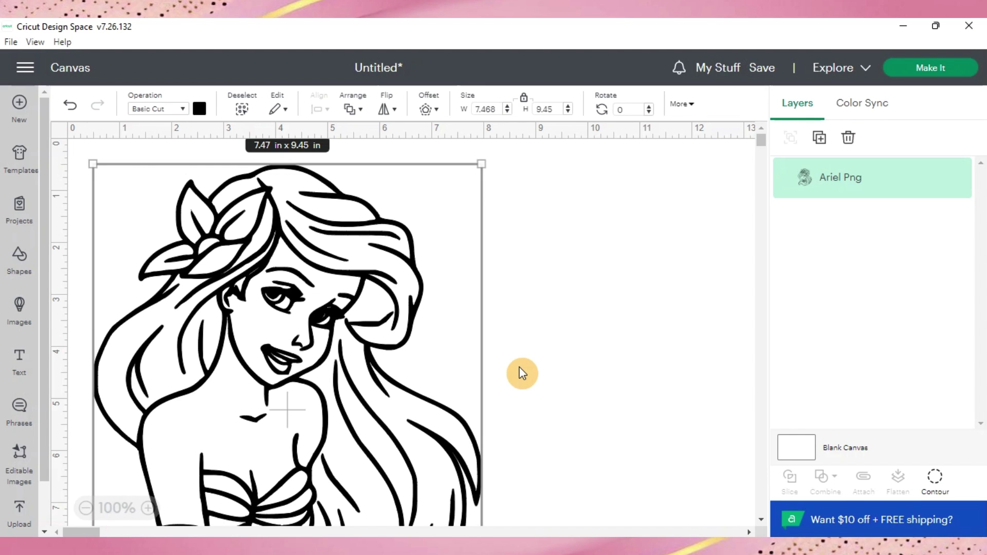
scroll(522, 373, "down", 1)
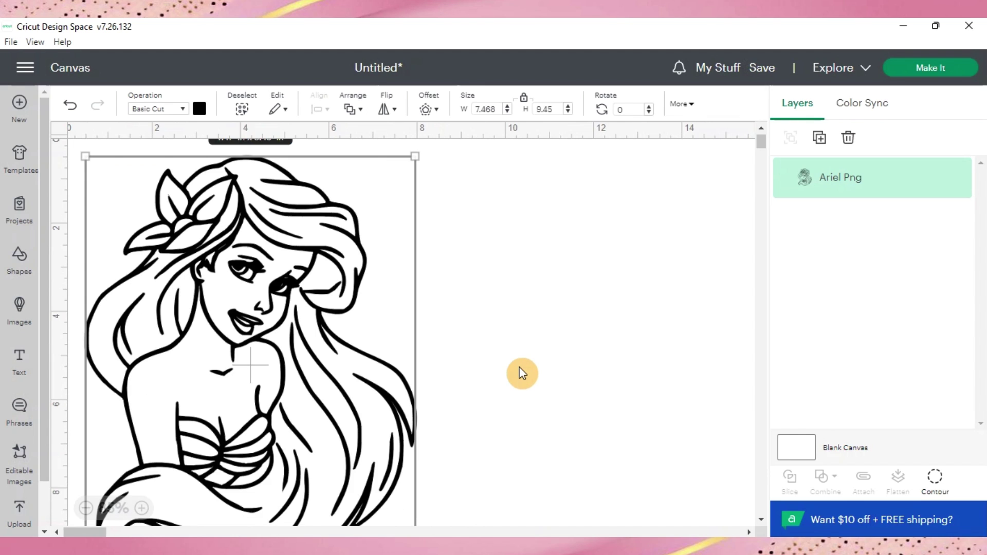
scroll(522, 374, "down", 1)
scroll(522, 374, "down", 3)
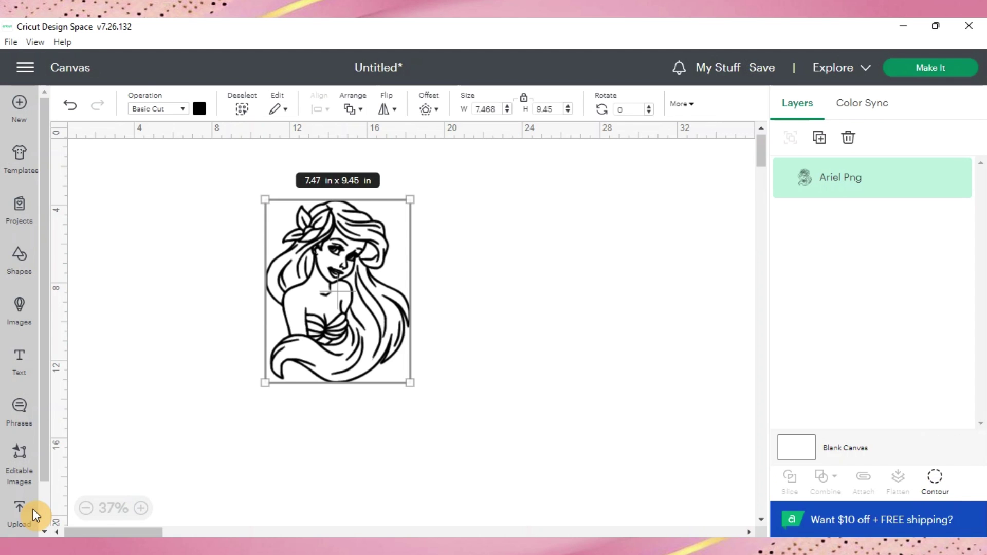
Step: Upload another Ariel outline image and add it to the canvas as a Slice Result layer
left_click(20, 519)
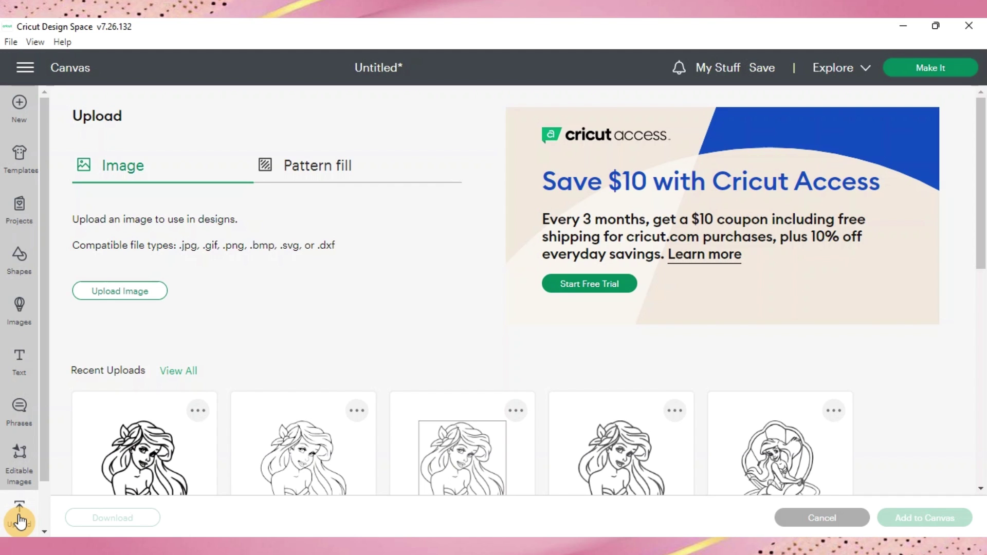
left_click(135, 291)
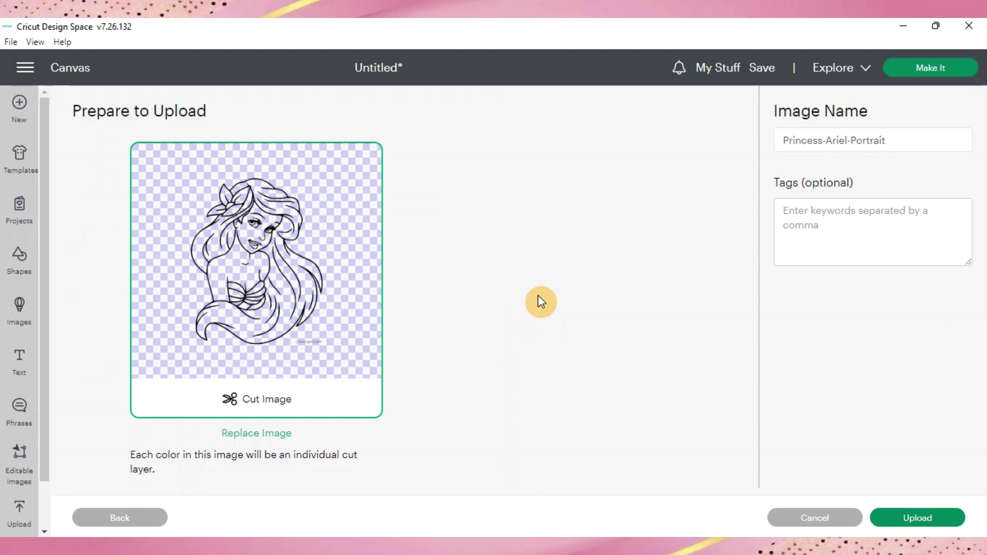
left_click(914, 516)
left_click(955, 516)
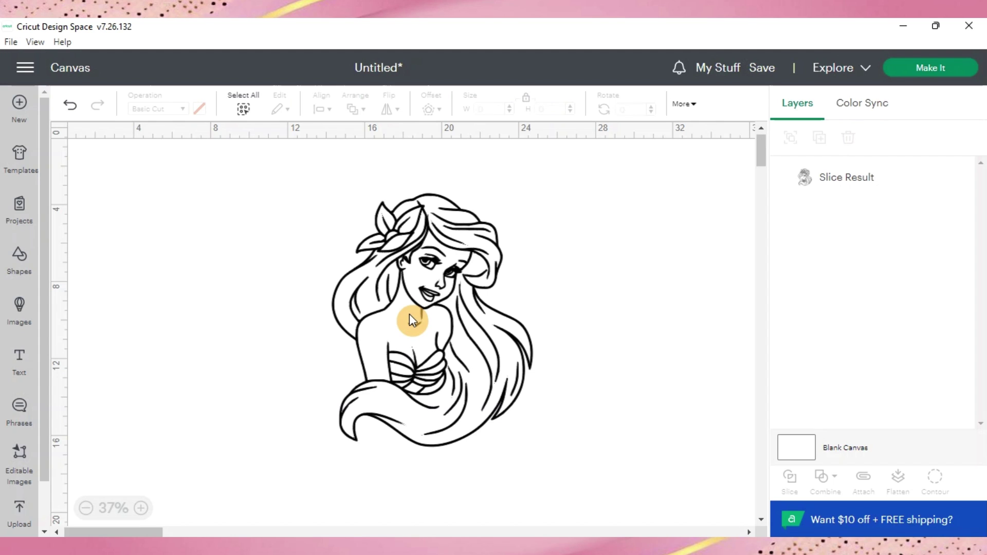
Step: Duplicate the Ariel image, then drag the stacked copies right, leaving one Ariel centred
left_click(431, 324)
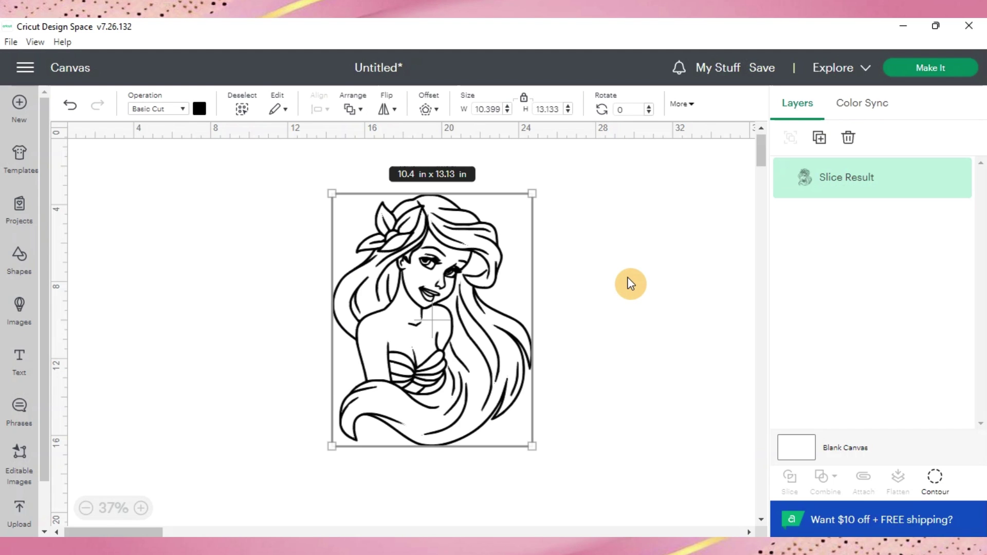
left_click(819, 138)
left_click(820, 138)
left_click(819, 138)
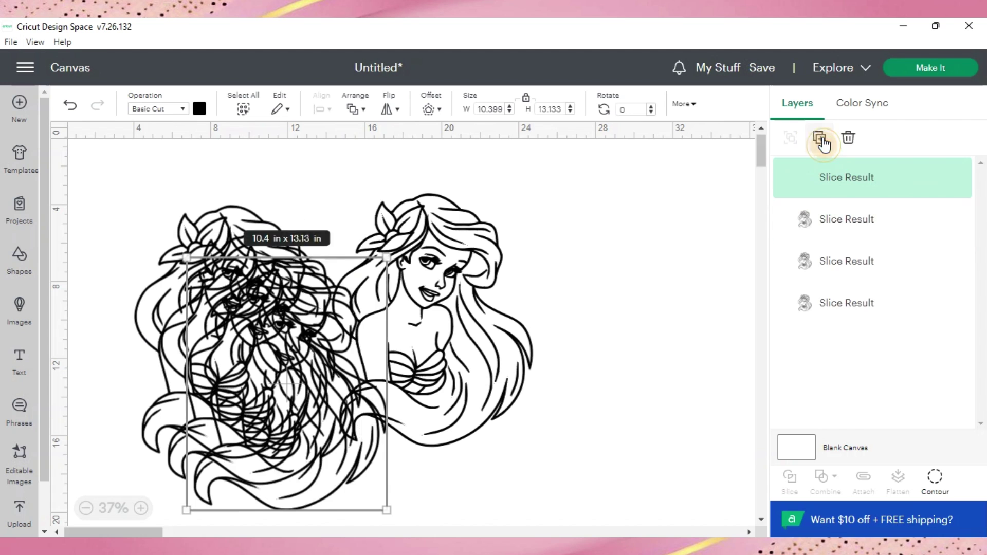
left_click(819, 138)
left_click(820, 138)
left_click(819, 138)
left_click(819, 137)
left_click(474, 241)
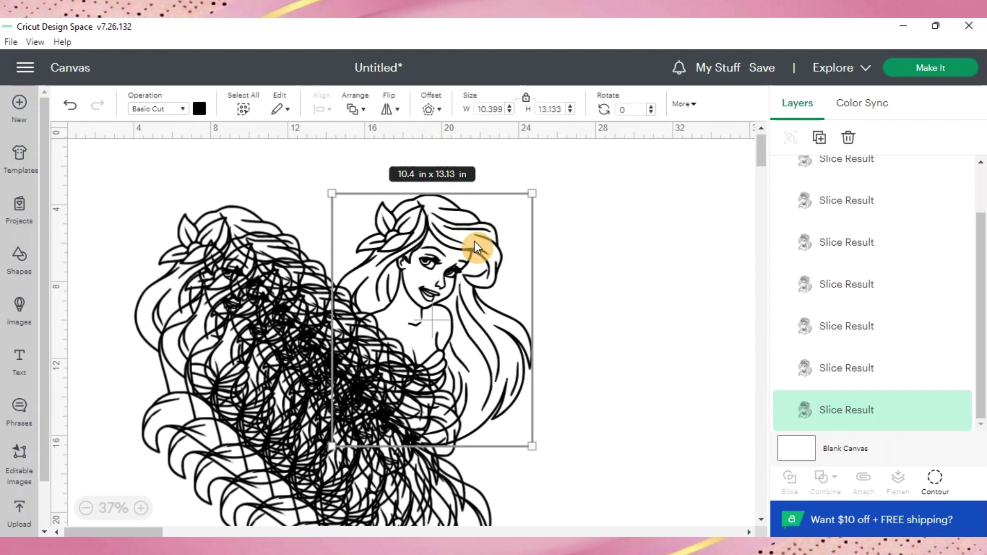
left_click_drag(405, 228, 165, 165)
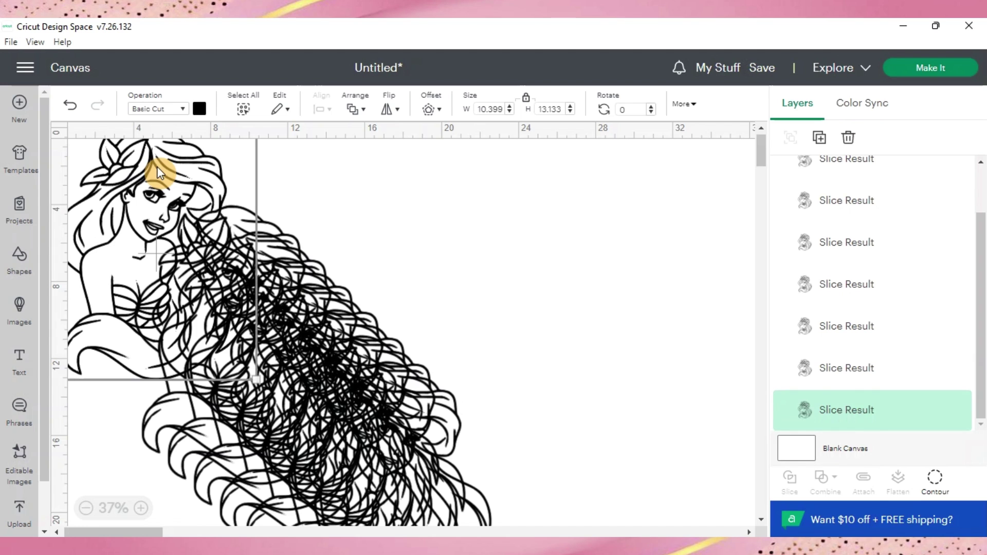
left_click(339, 176)
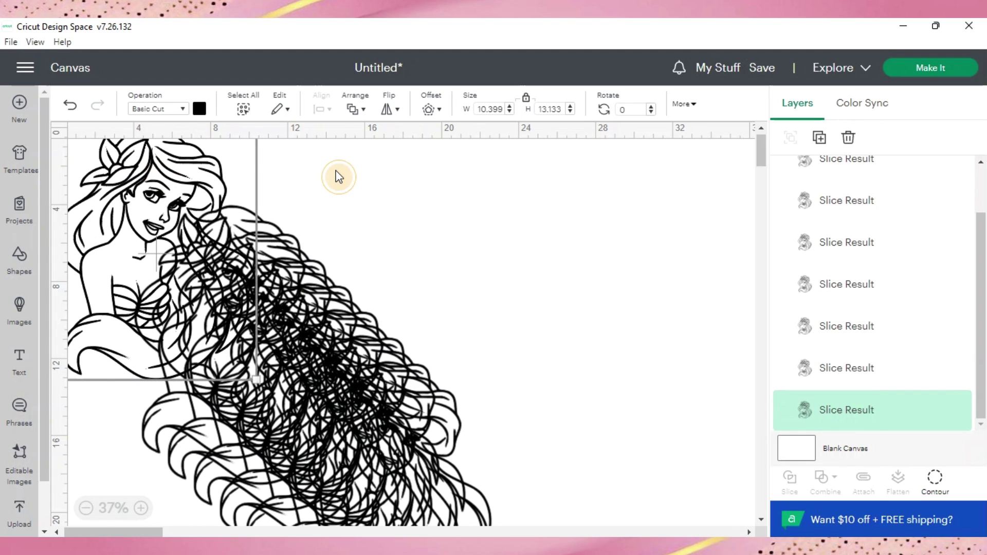
left_click_drag(329, 178, 520, 512)
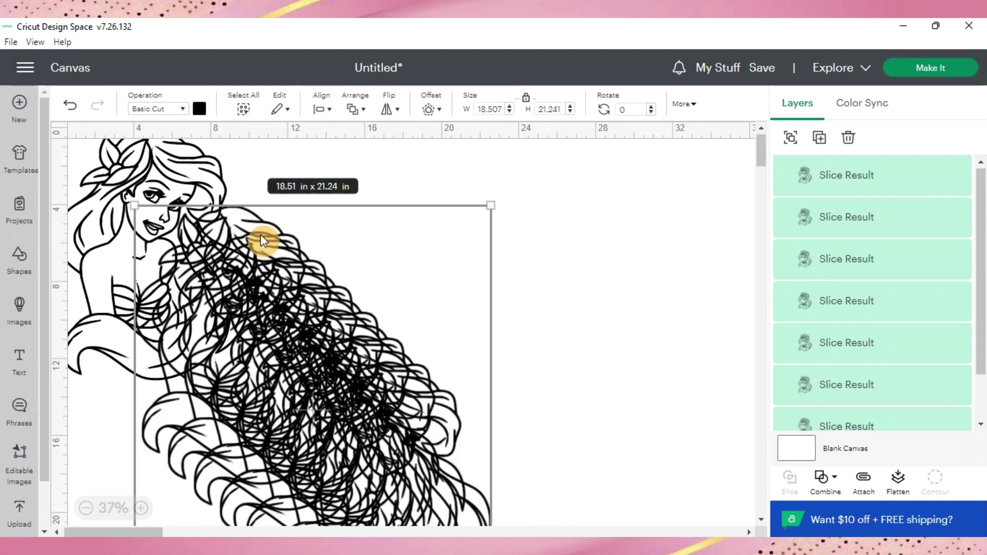
left_click_drag(263, 242, 538, 318)
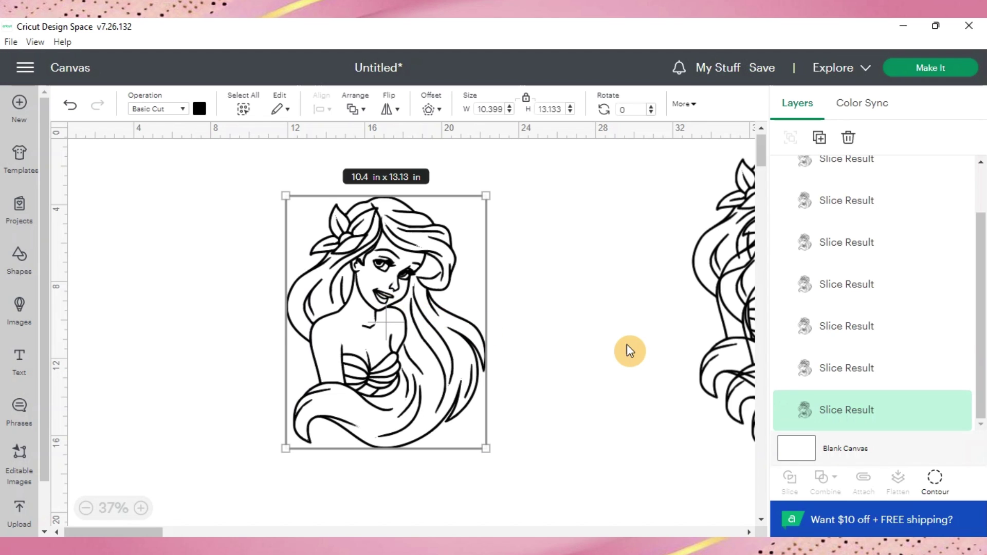
Step: Hide every contour of the centred Ariel copy so it becomes a solid black 10.399 × 13.133 in silhouette
left_click(941, 491)
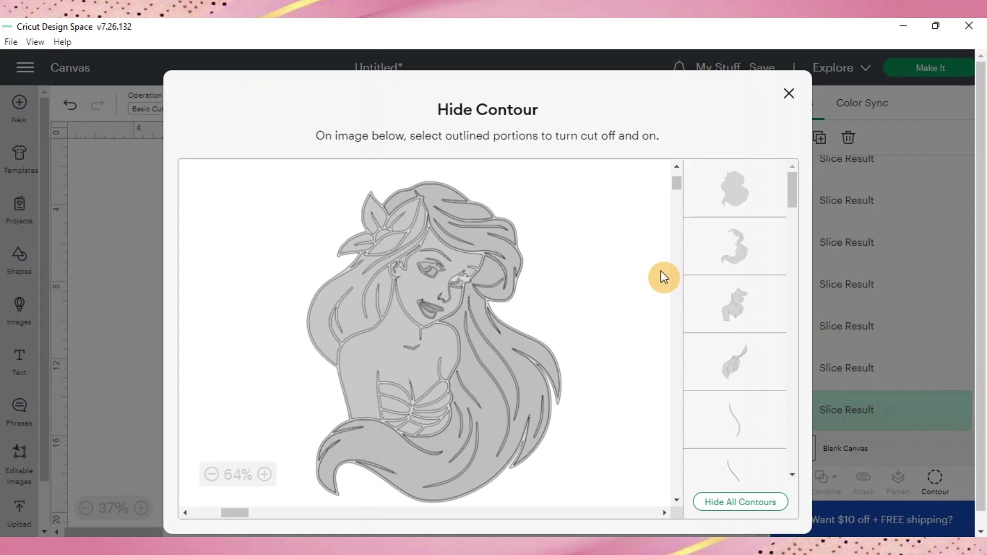
scroll(718, 252, "down", 8)
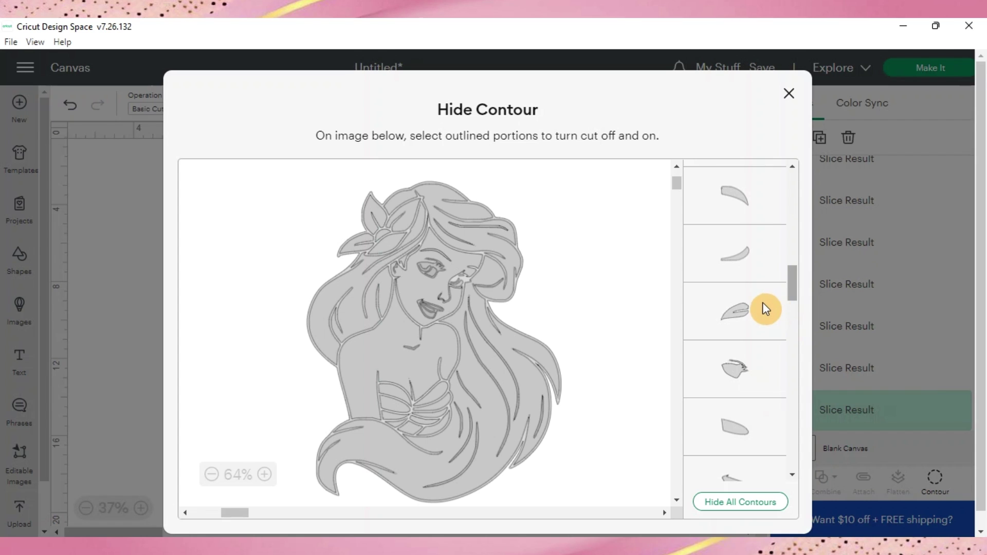
left_click(797, 183)
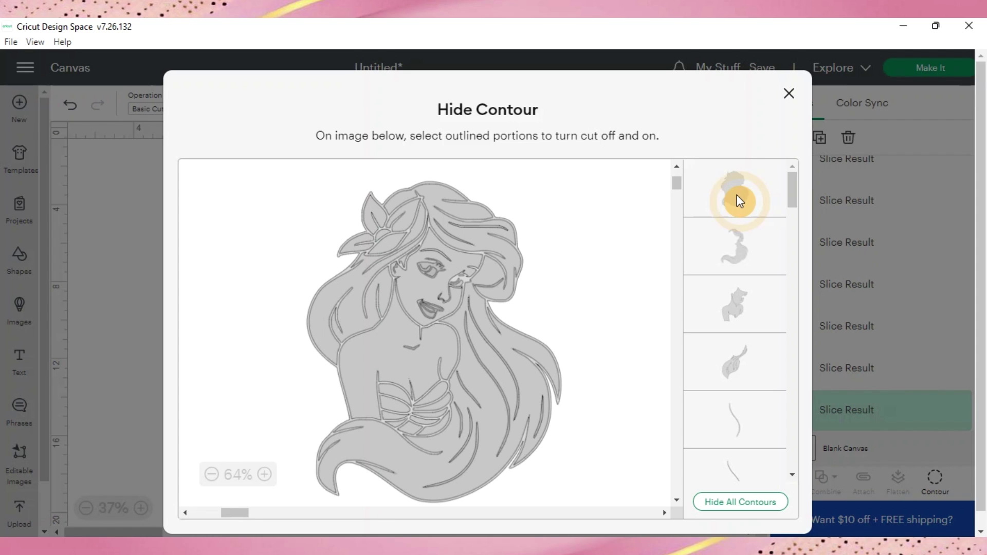
left_click(738, 200)
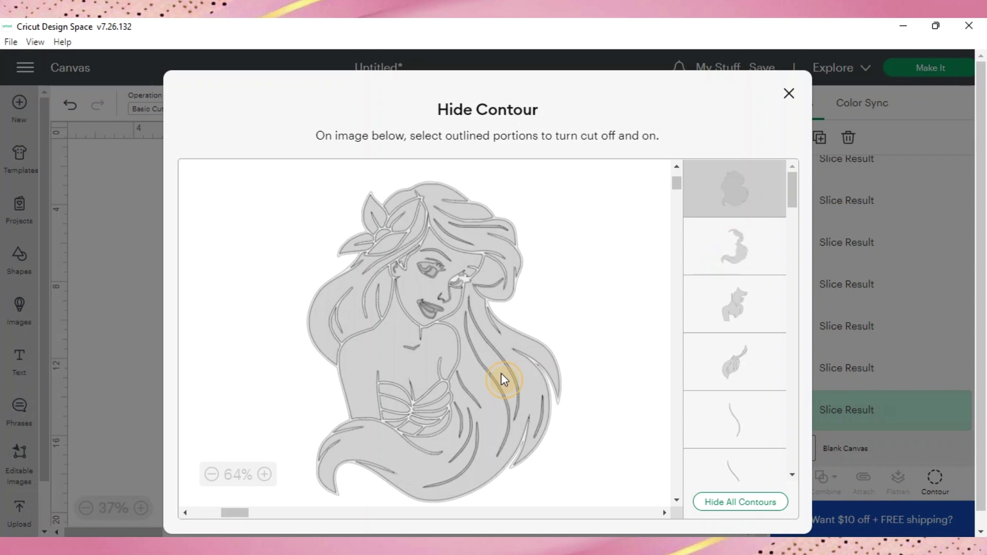
left_click(503, 380)
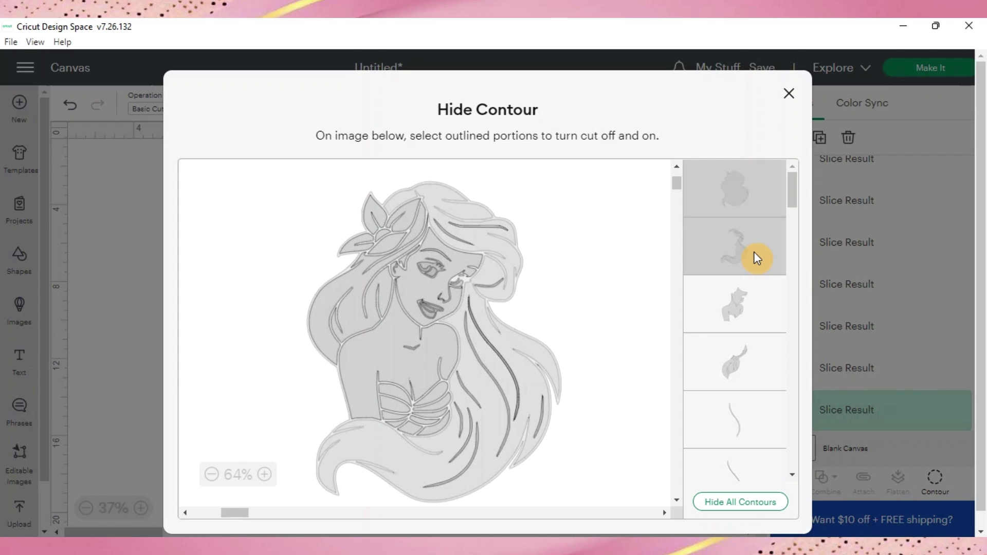
left_click(748, 203)
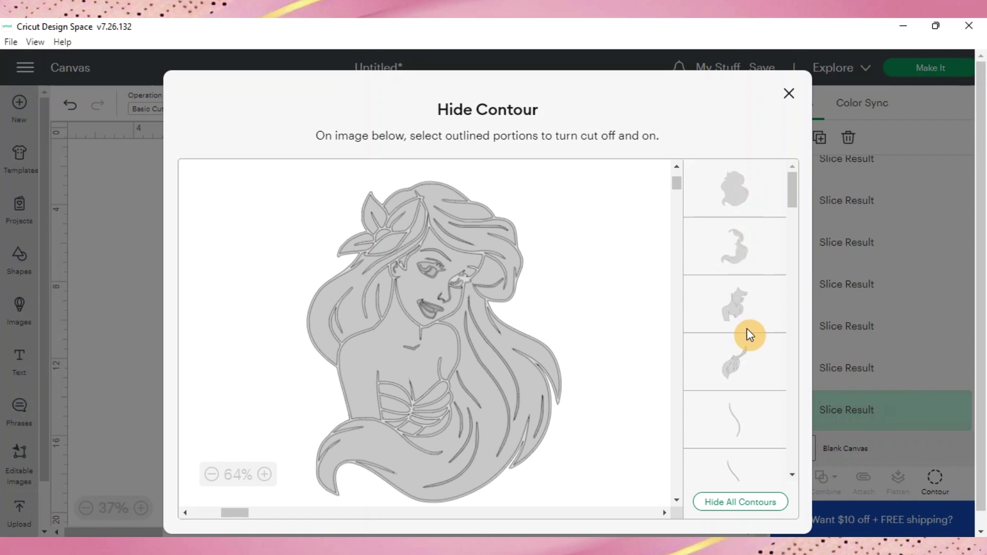
left_click(748, 502)
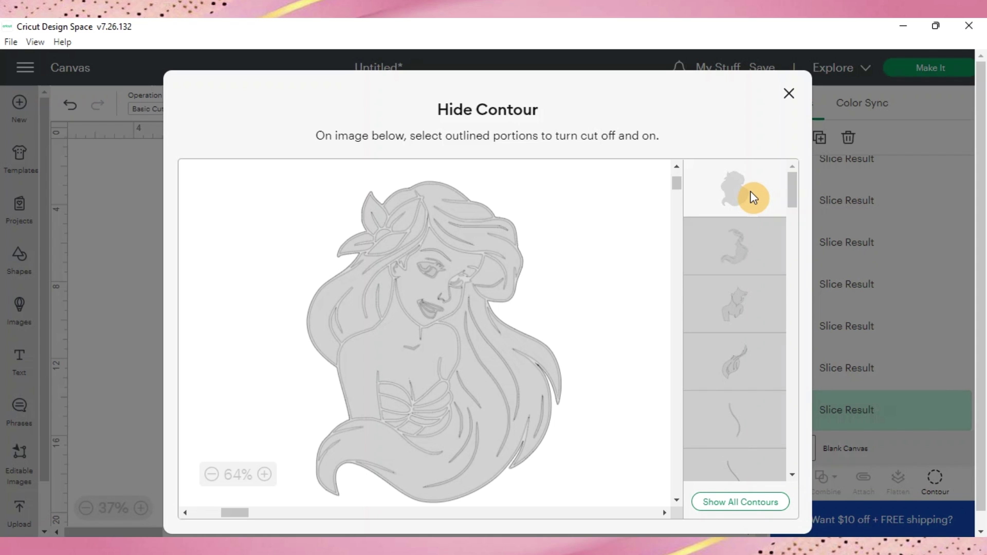
left_click(789, 94)
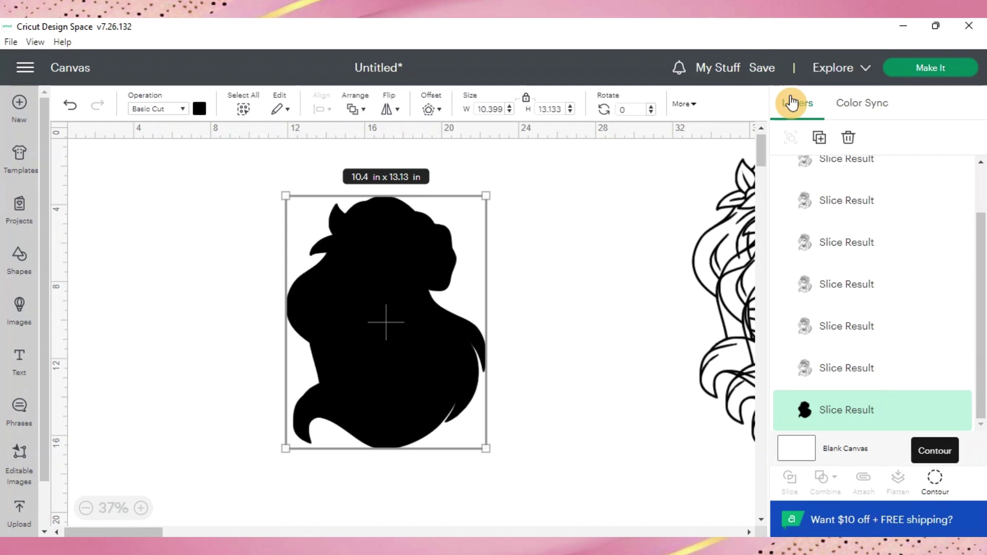
Step: Move the black silhouette to the upper left and bring a line-art Ariel copy to mid-canvas
left_click(323, 284)
left_click_drag(399, 404, 188, 348)
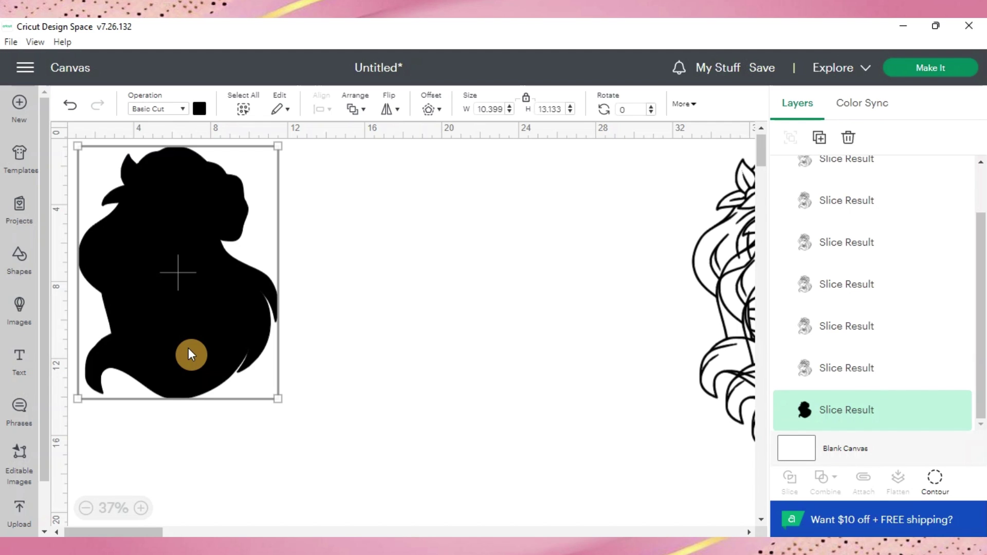
left_click(704, 264)
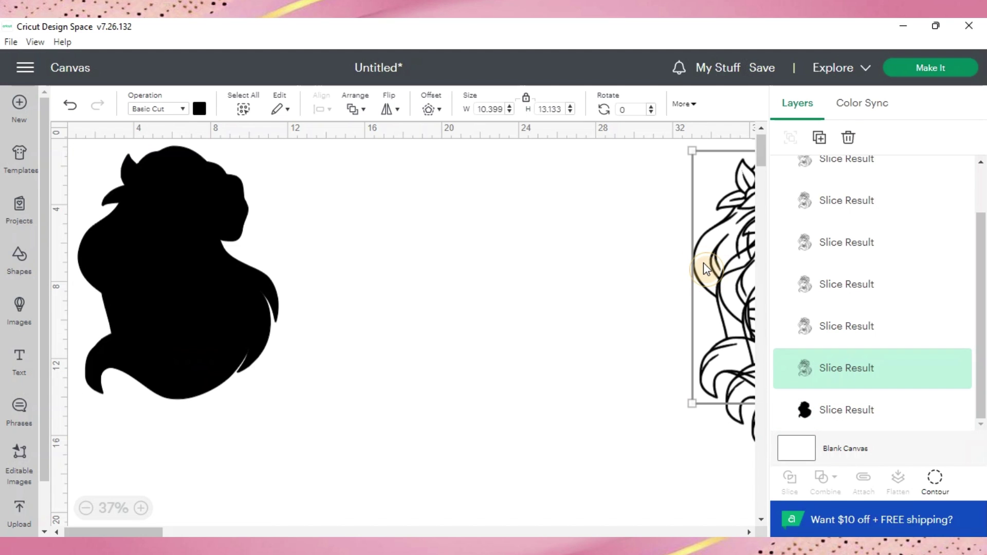
left_click_drag(703, 263, 417, 289)
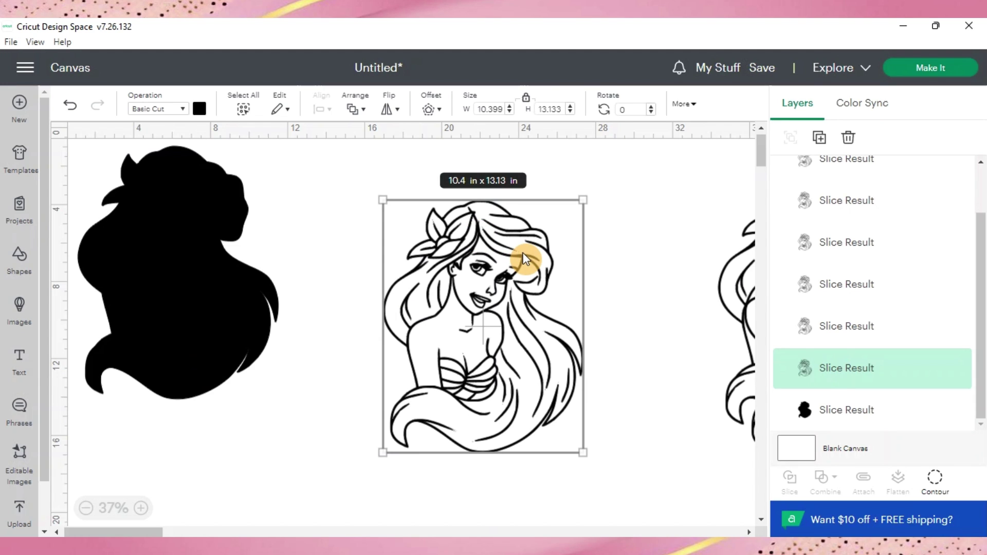
Step: Hide all contours of the line-art copy, re-enabling only the hair pieces for a 10.236 × 12.956 in shape
left_click(929, 483)
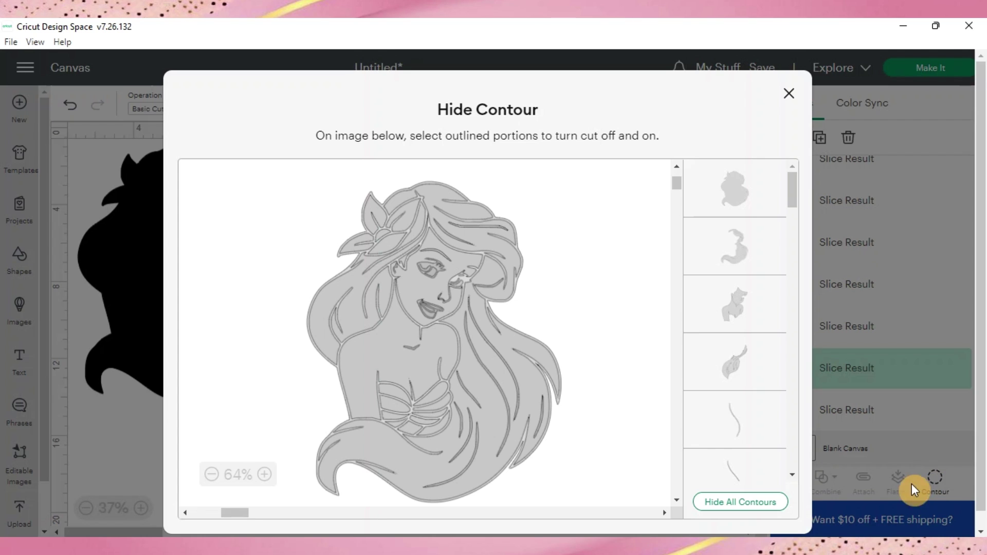
left_click(740, 503)
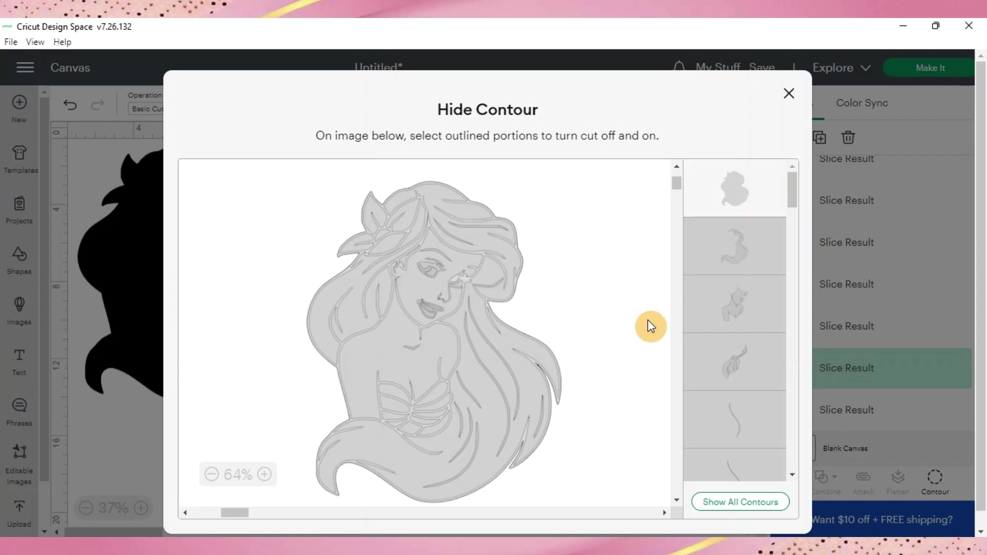
left_click(520, 249)
scroll(738, 378, "down", 5)
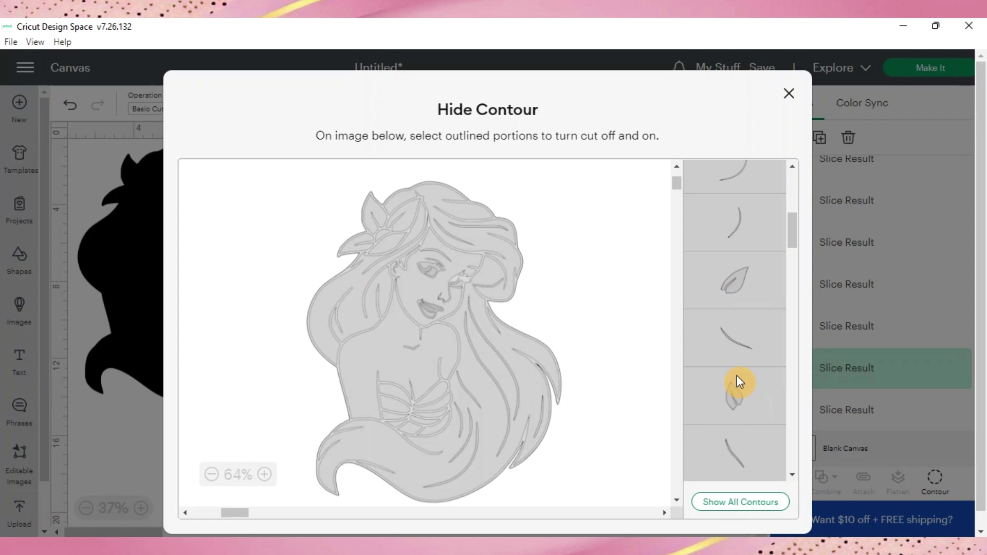
scroll(738, 382, "up", 5)
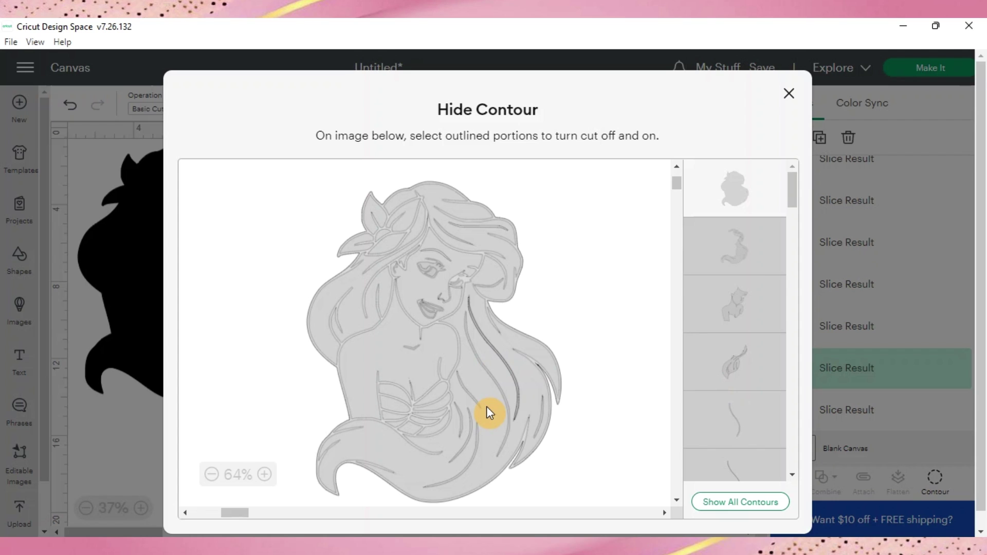
left_click(487, 475)
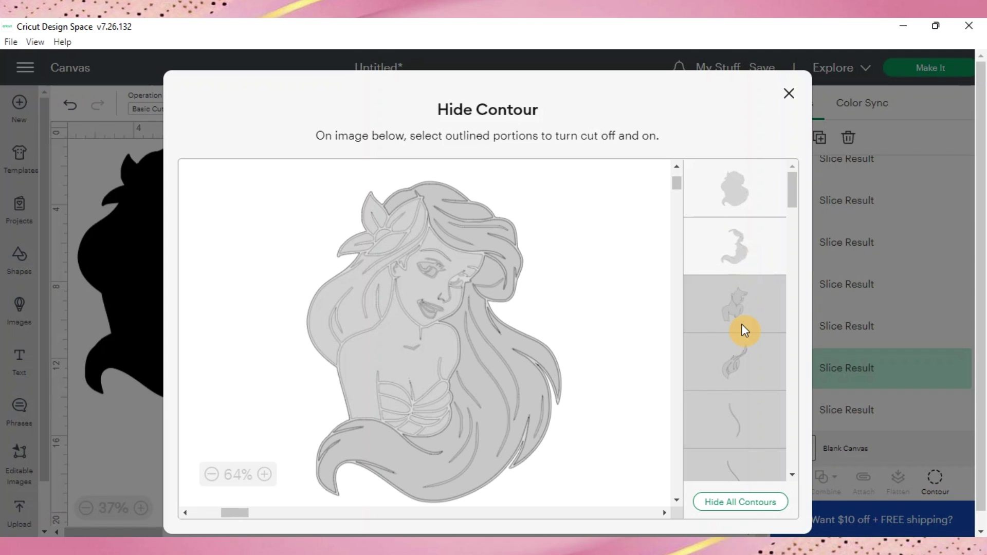
left_click(737, 208)
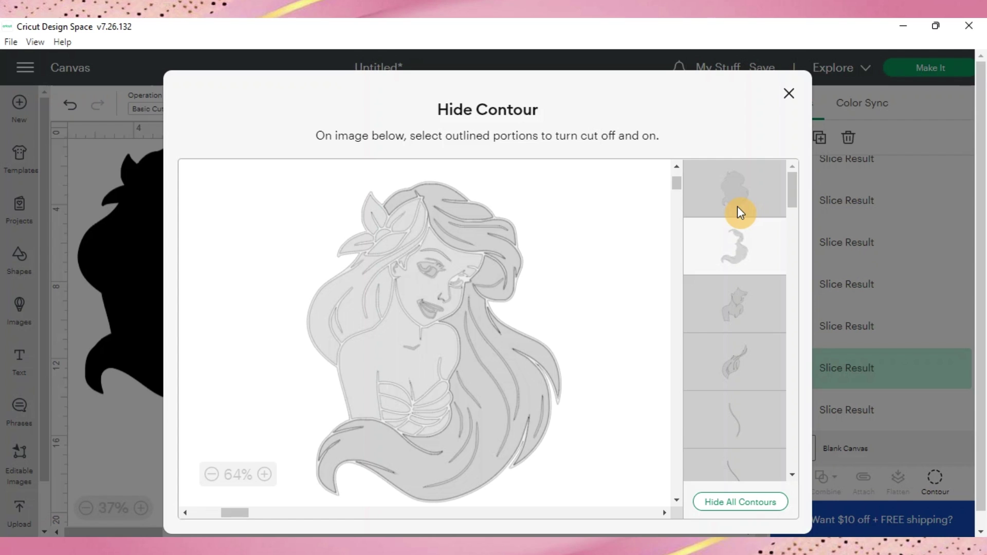
left_click(332, 302)
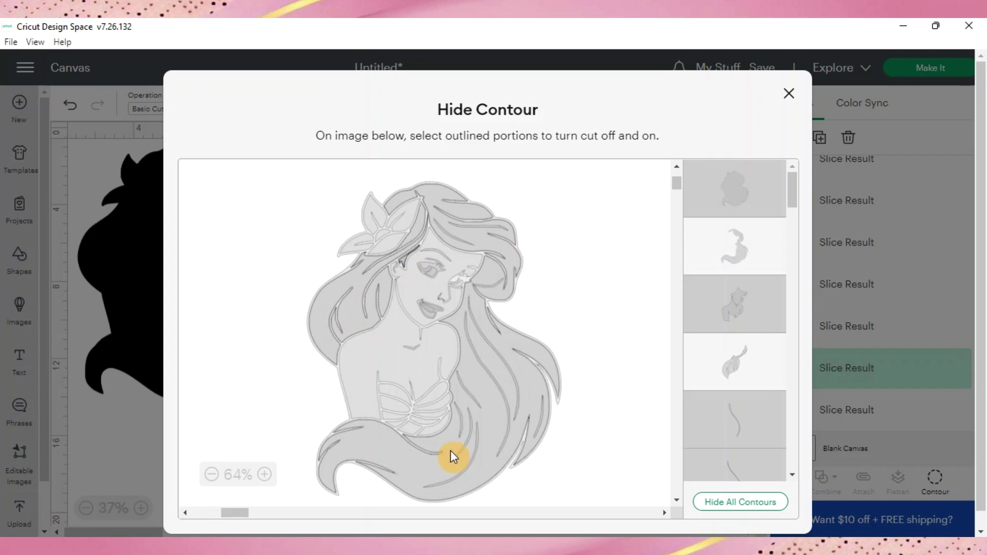
left_click(787, 99)
left_click(787, 101)
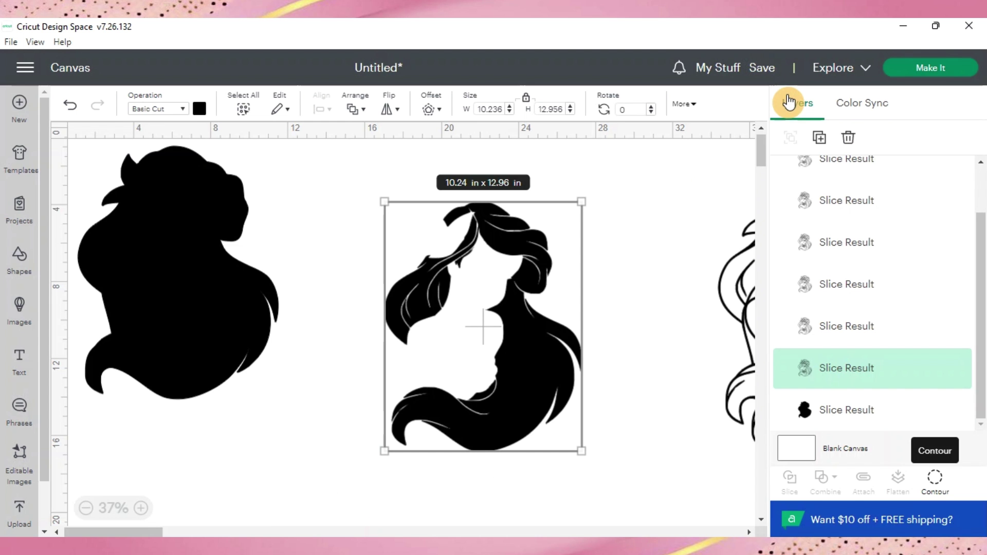
Step: Colour the black hair shape red from the Material colors palette
left_click(555, 360)
left_click(199, 110)
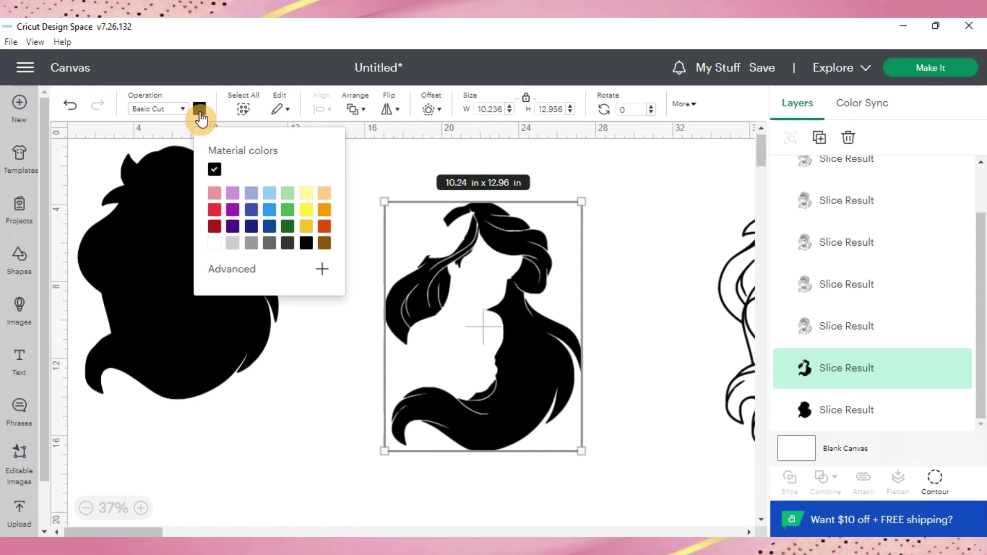
left_click(216, 230)
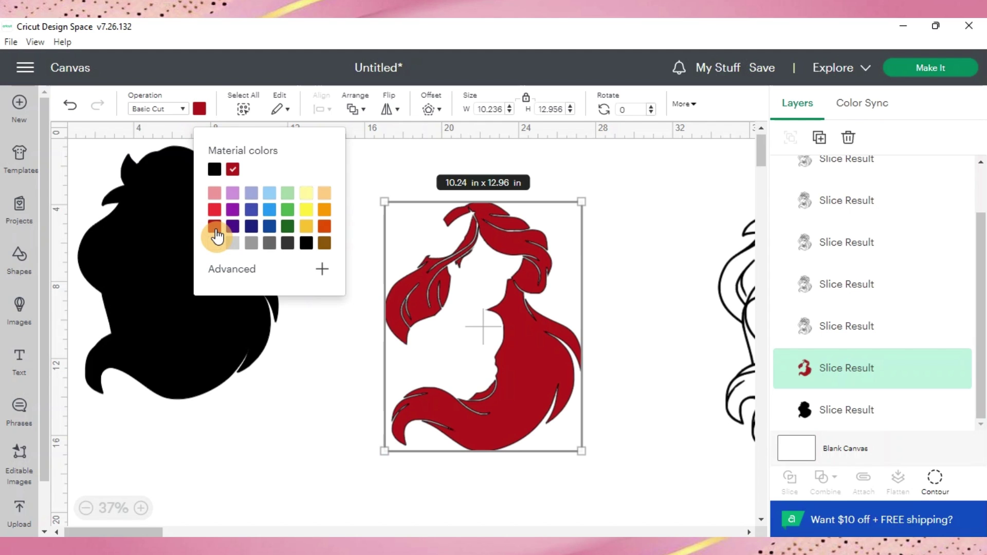
left_click(341, 341)
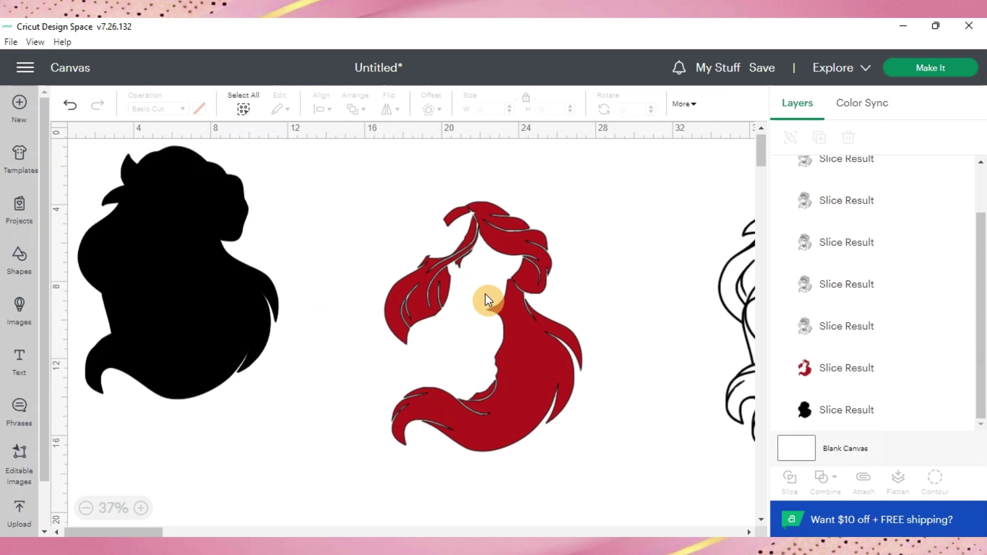
left_click(529, 363)
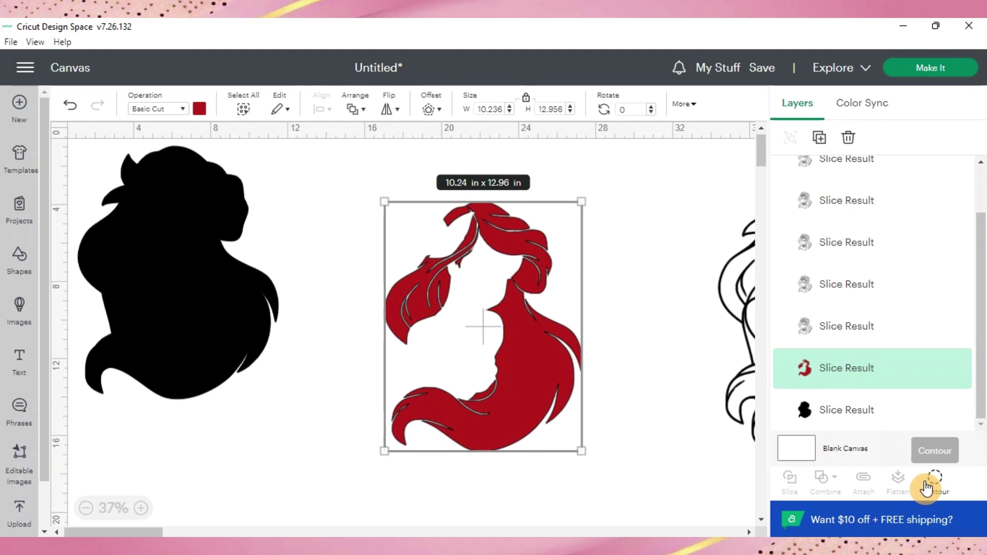
Step: Turn the lips contour back on so the lips show as a small red cut in the hair
left_click(939, 491)
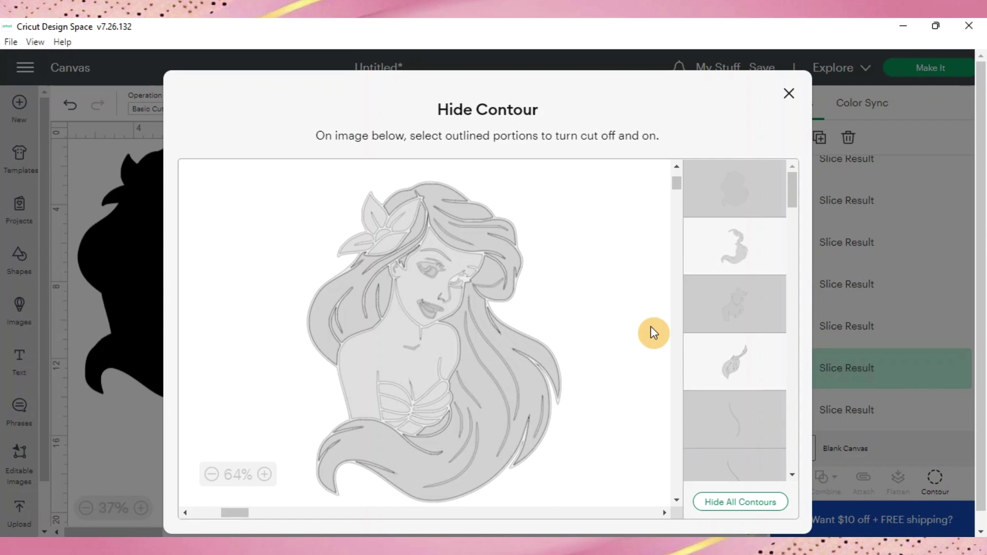
left_click(431, 309)
left_click(788, 93)
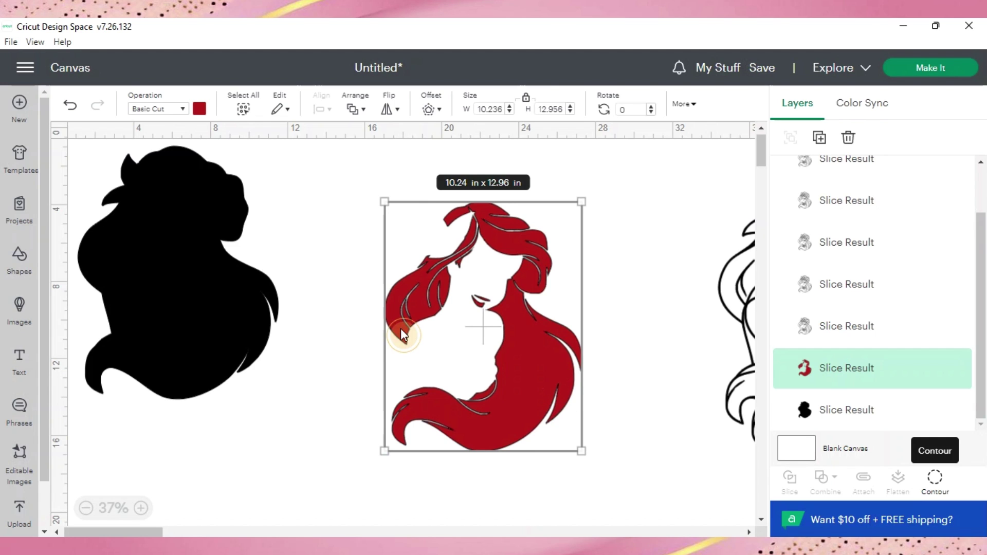
Step: Place the red hair over the black silhouette and change its colour to pure red #ff0000
left_click_drag(400, 328, 246, 317)
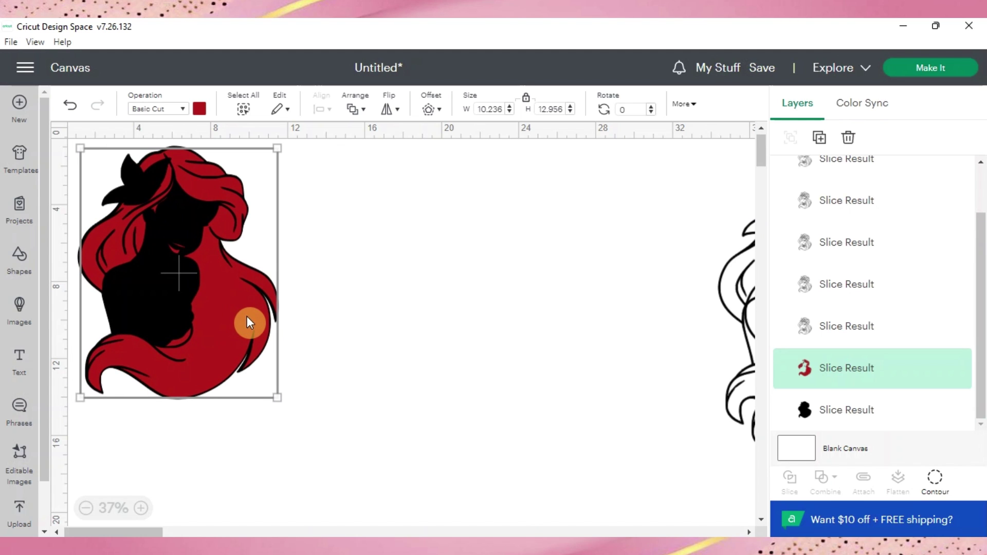
left_click_drag(247, 316, 245, 316)
left_click(201, 112)
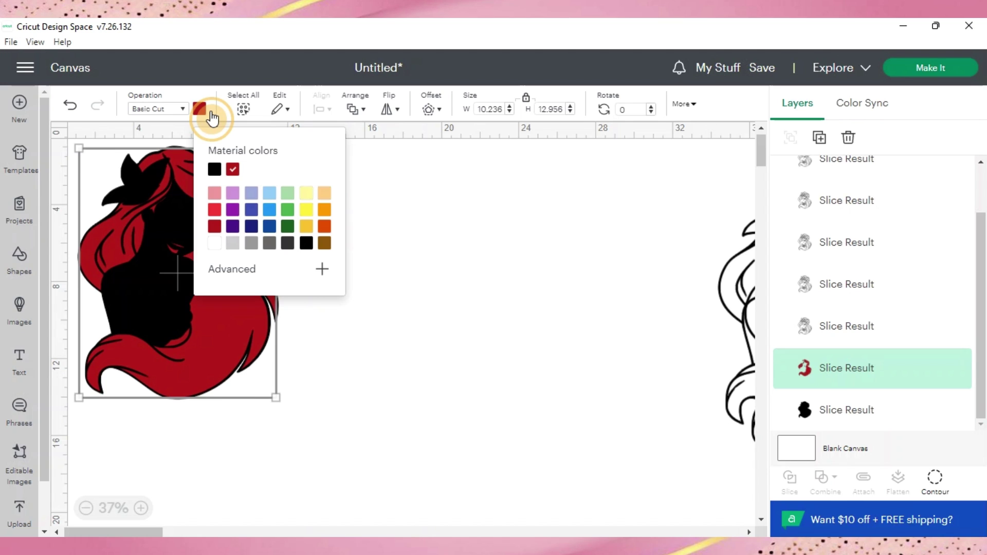
left_click(221, 211)
left_click(216, 215)
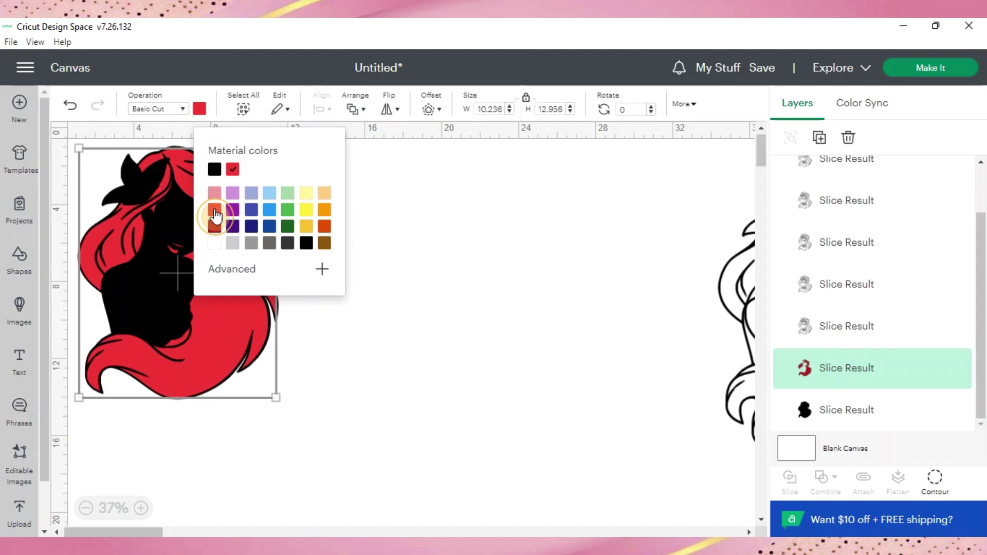
left_click(321, 271)
left_click(322, 272)
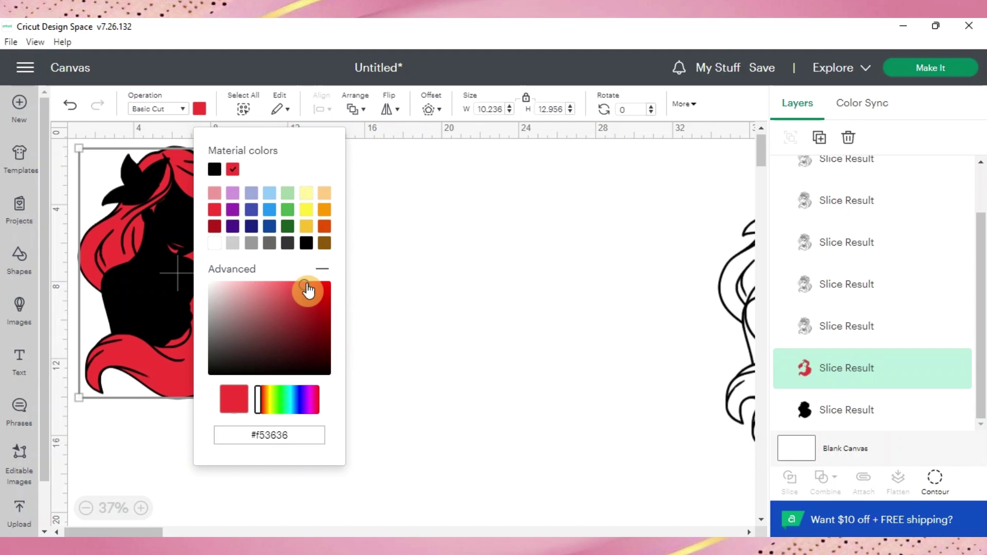
left_click_drag(305, 286, 354, 278)
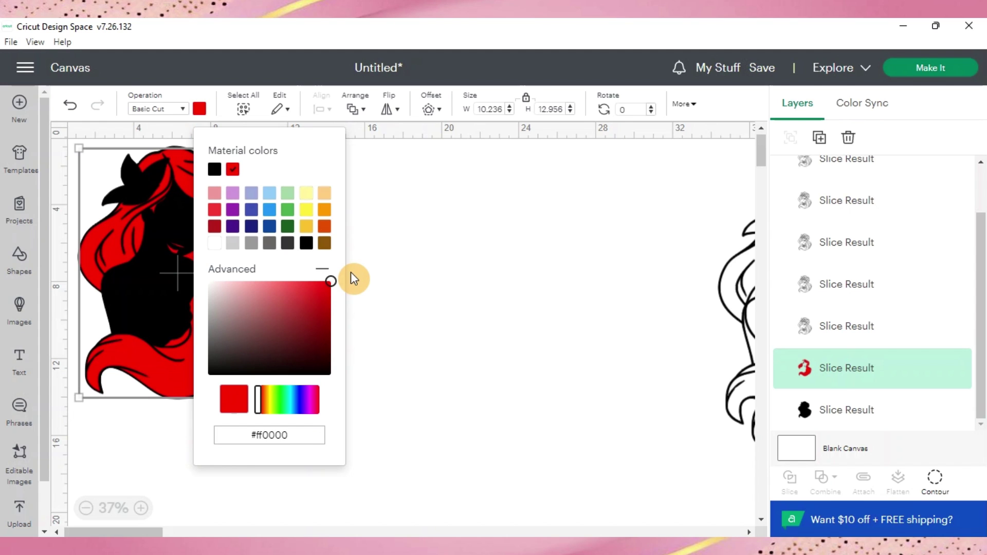
left_click(419, 315)
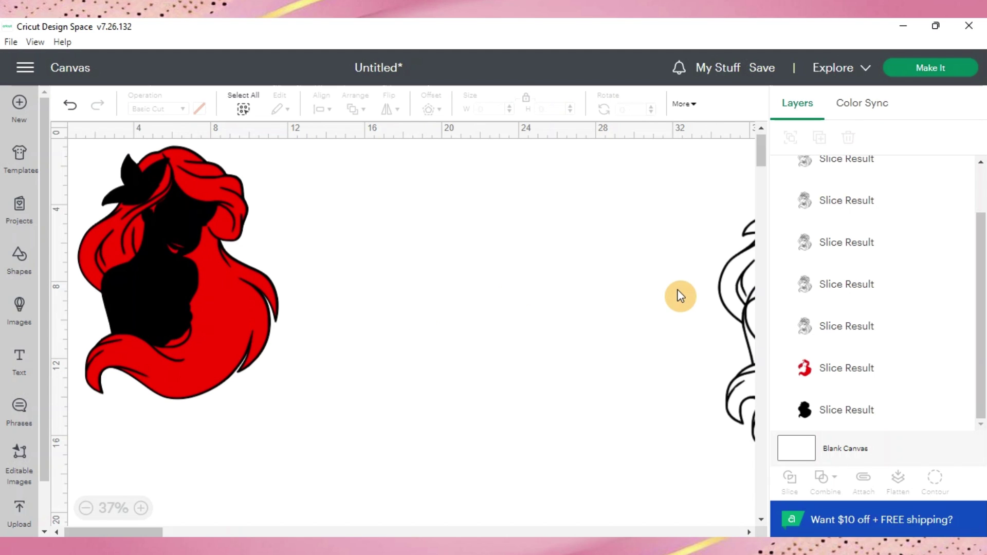
Step: Bring an outline Ariel copy to centre, hide all its contours, and place the blue flower on the hair
left_click(722, 297)
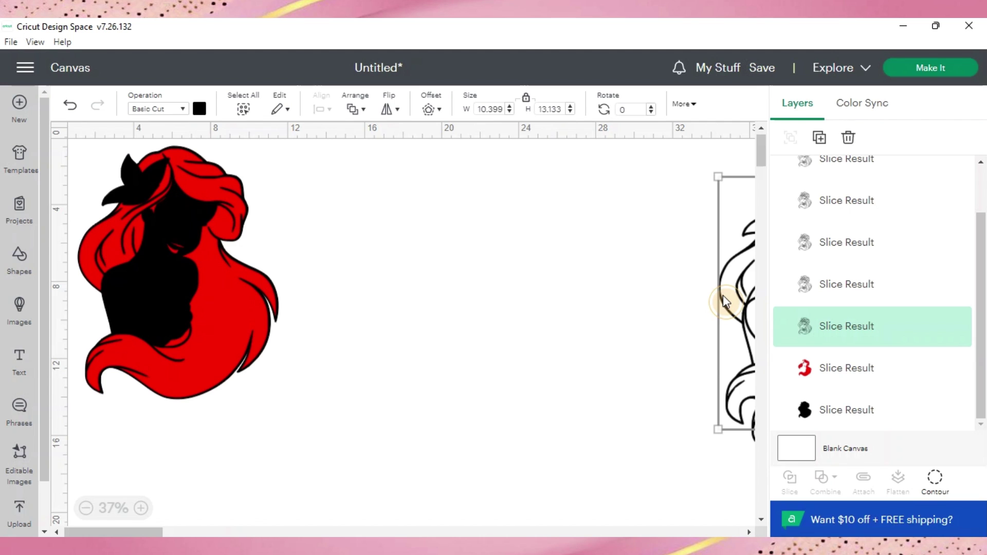
left_click_drag(723, 297, 408, 302)
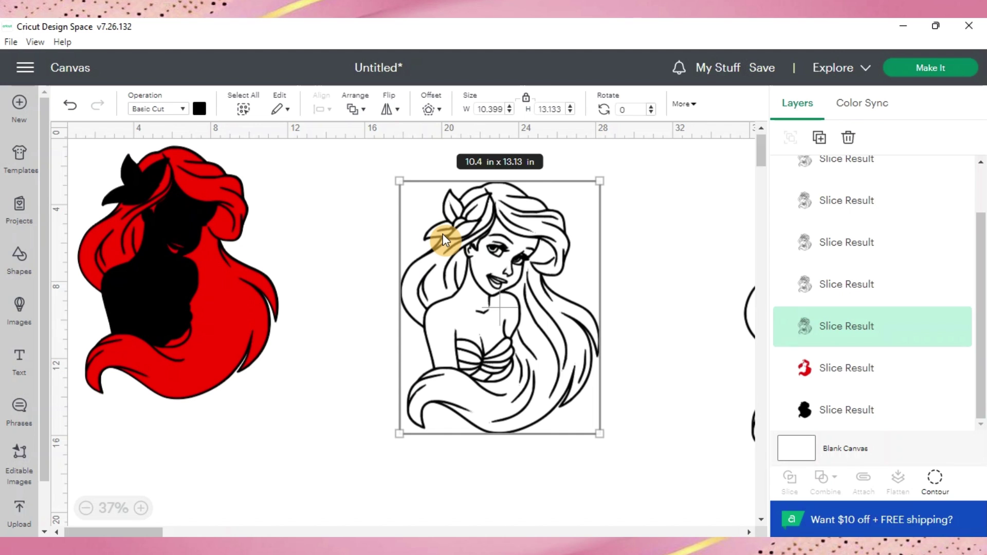
left_click(935, 479)
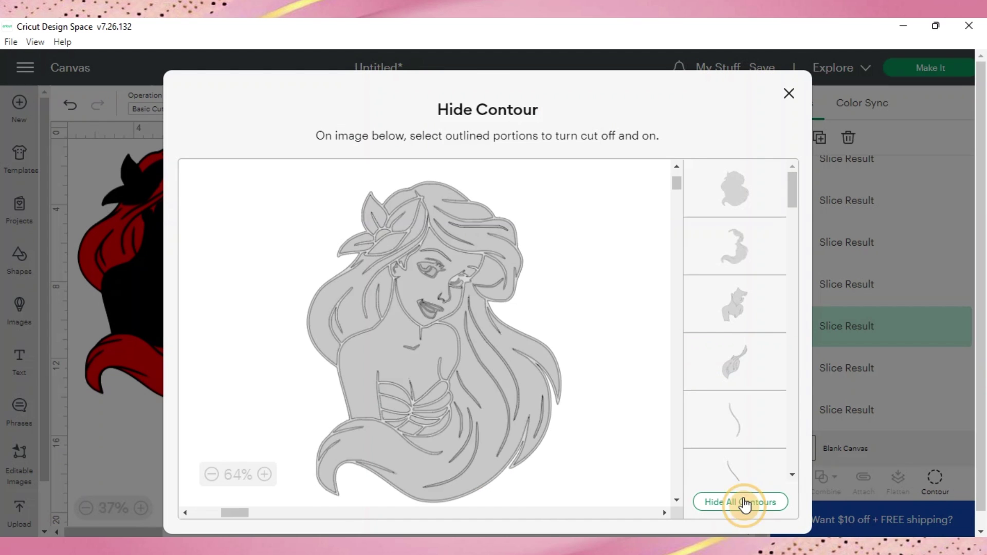
left_click(744, 502)
left_click(789, 93)
left_click_drag(456, 213, 140, 196)
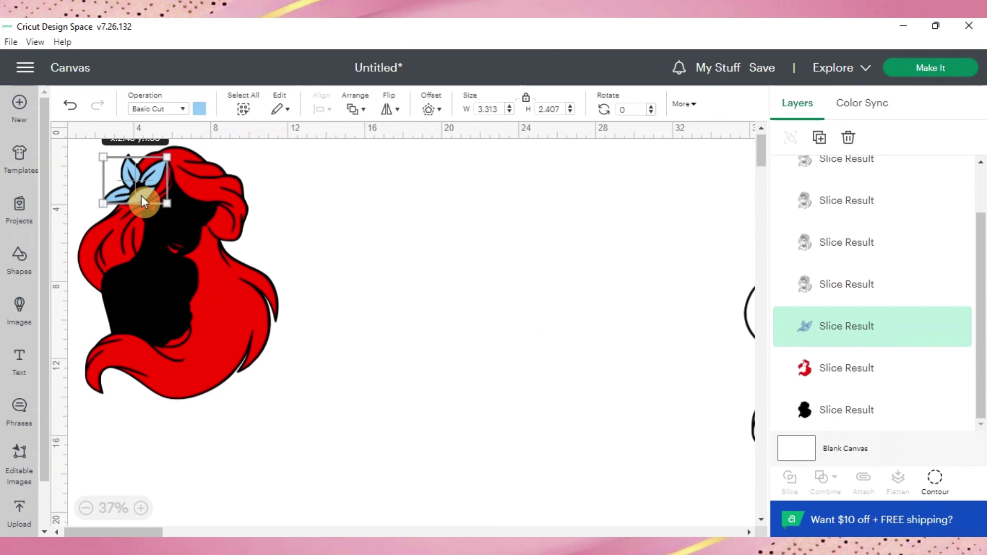
Step: Hide all contours of another outline copy to isolate the shell top piece
scroll(149, 360, "down", 15)
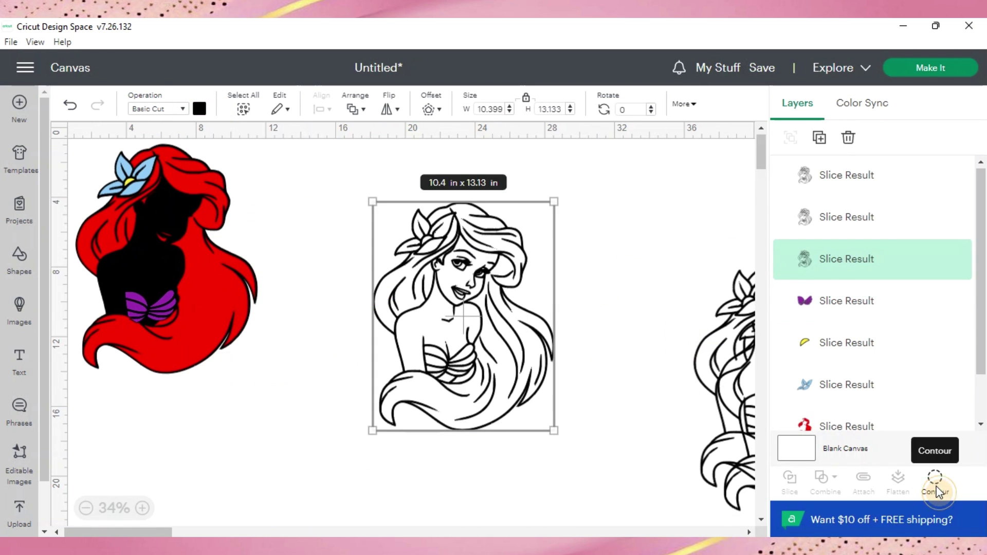
left_click(935, 488)
left_click(749, 504)
left_click(407, 438)
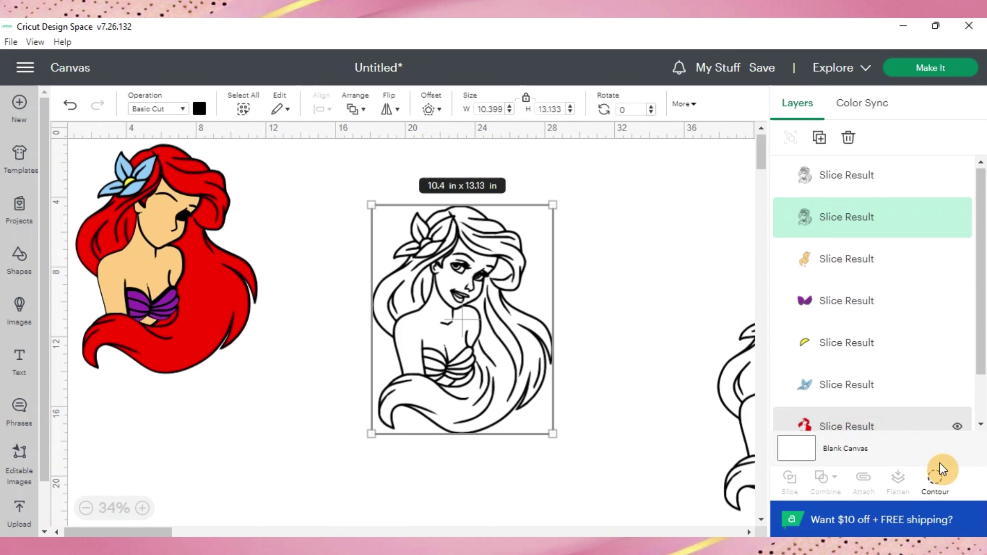
Step: Turn the eyelid and eyebrow cut back on in the outline copy's contours
left_click(935, 479)
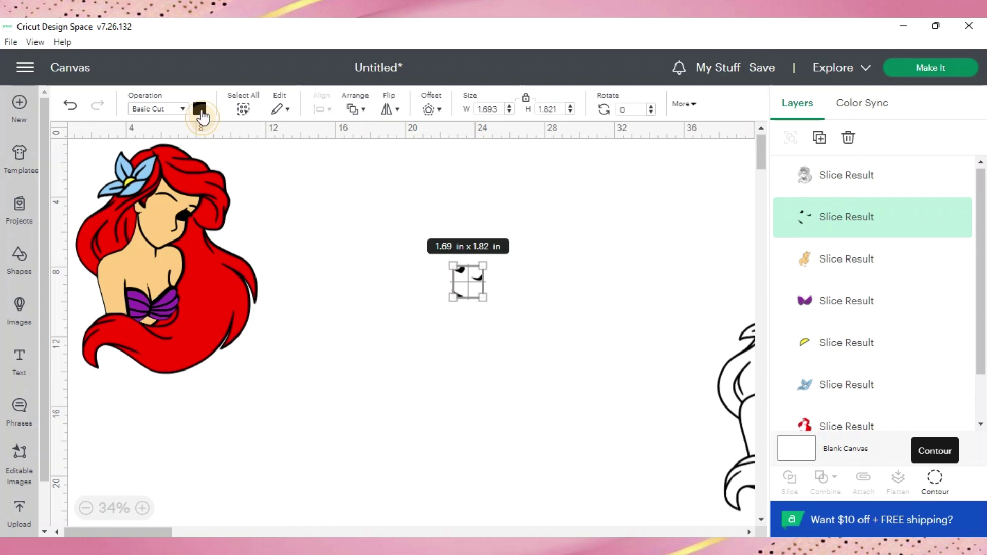
left_click(200, 112)
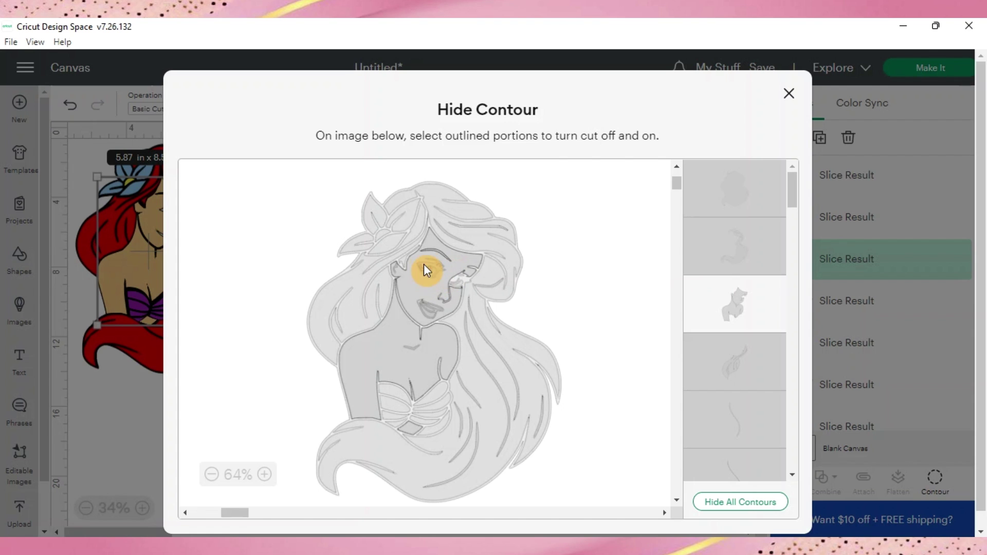
left_click(434, 277)
left_click(789, 94)
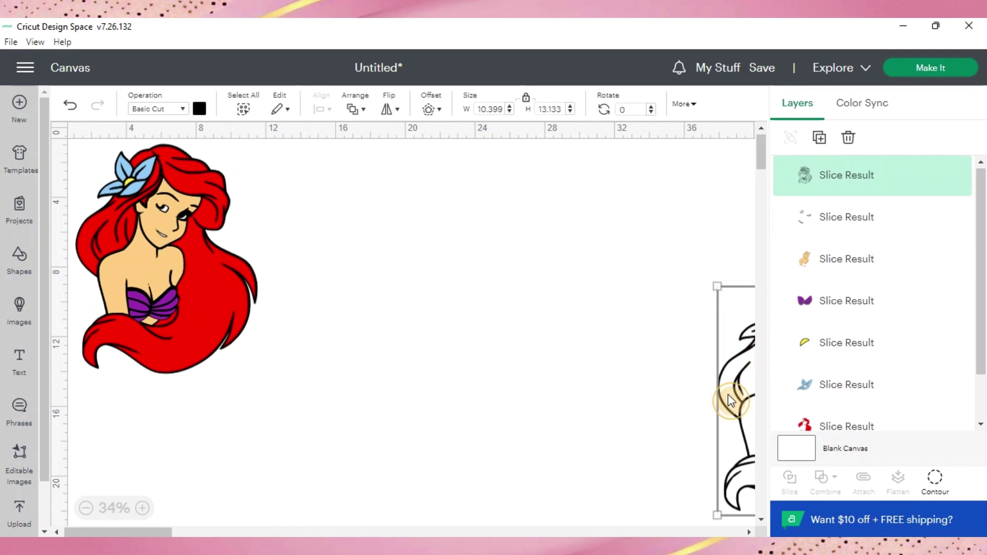
Step: Restore all contours on another outline copy, then deselect everything on the canvas
left_click(486, 271)
left_click(935, 479)
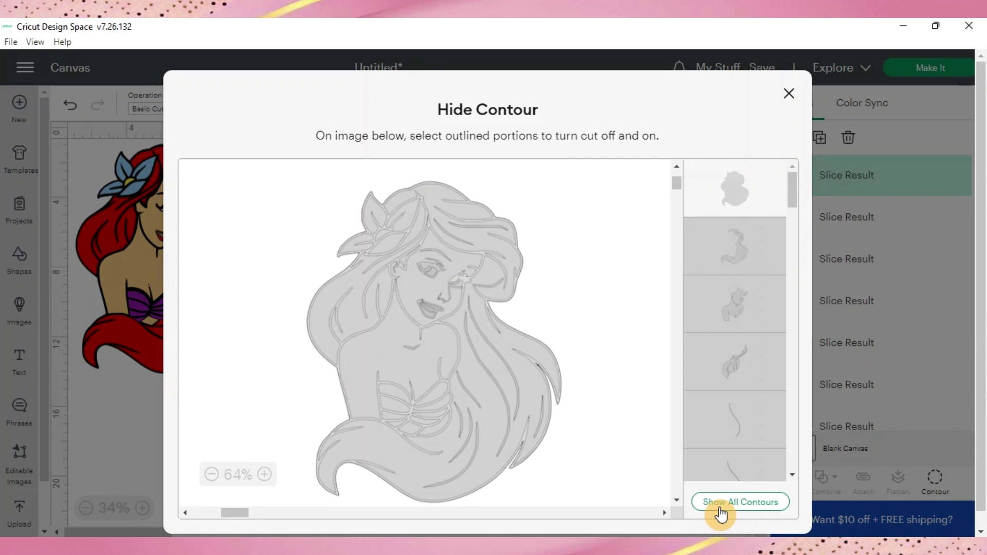
left_click(789, 96)
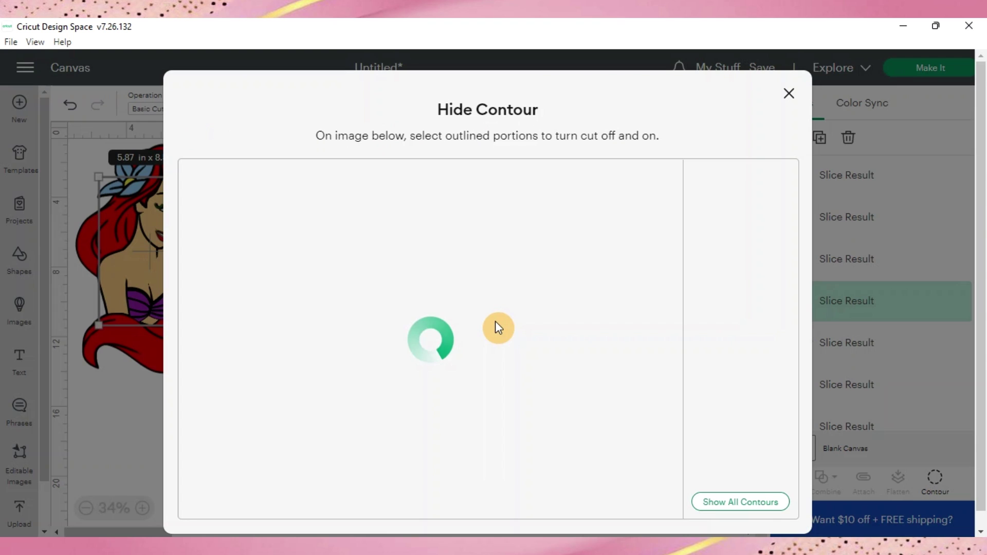
left_click(264, 478)
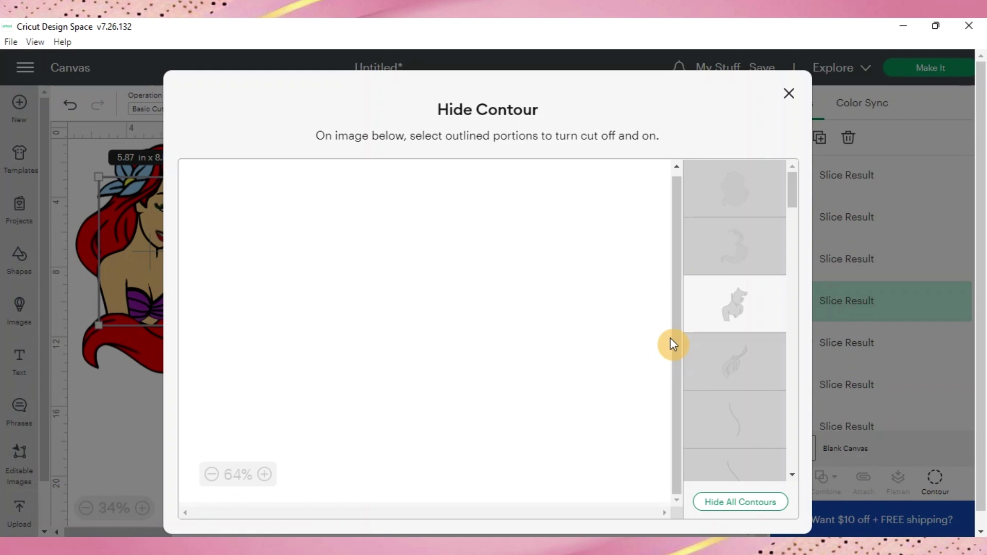
left_click(934, 481)
scroll(742, 411, "down", 5)
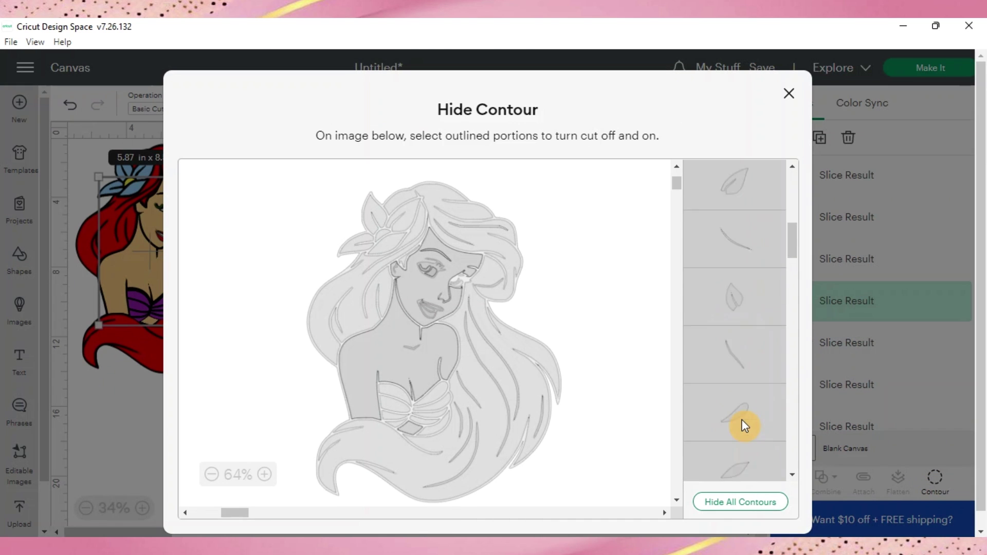
left_click(789, 93)
left_click(502, 390)
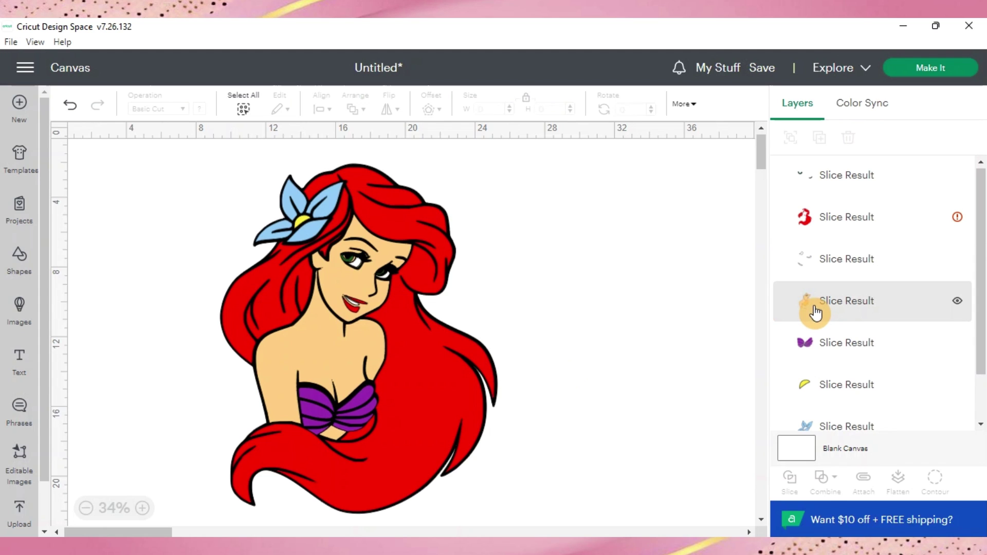
Step: Select the face-detail layer, line it up on the face, then marquee-select the whole 14.453 × 18.252 in Ariel
scroll(816, 311, "down", 2)
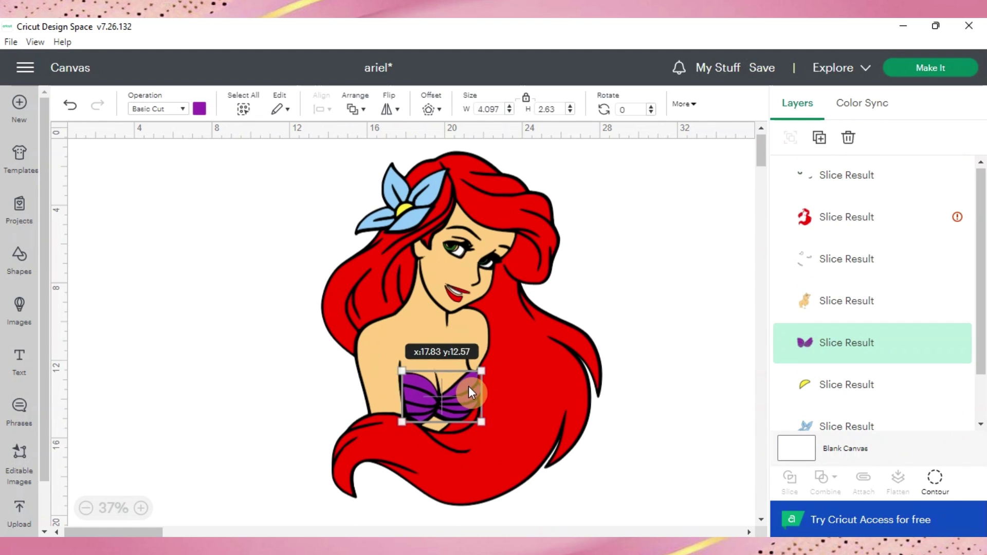
left_click(539, 395)
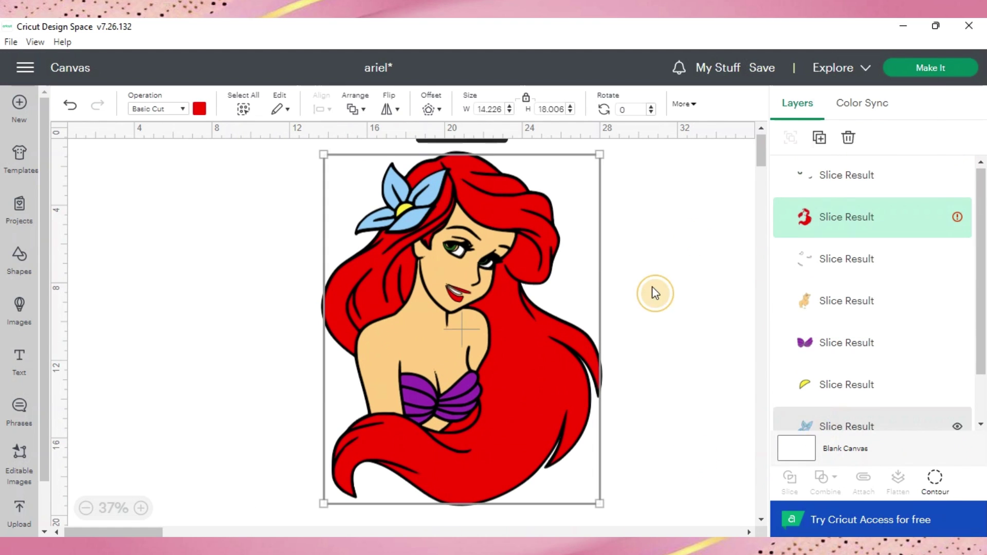
left_click(406, 203)
left_click(456, 292)
left_click(461, 250)
scroll(460, 251, "up", 2)
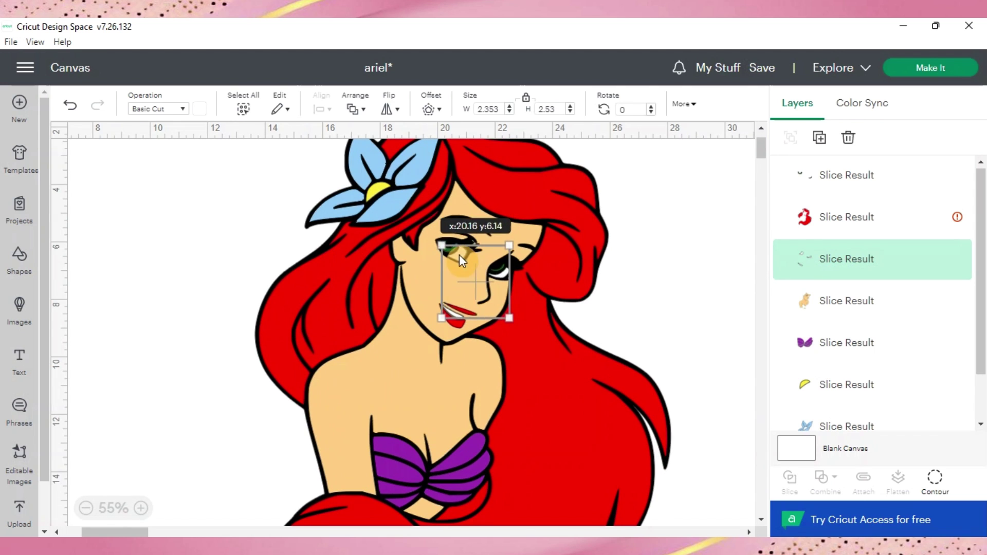
left_click(935, 478)
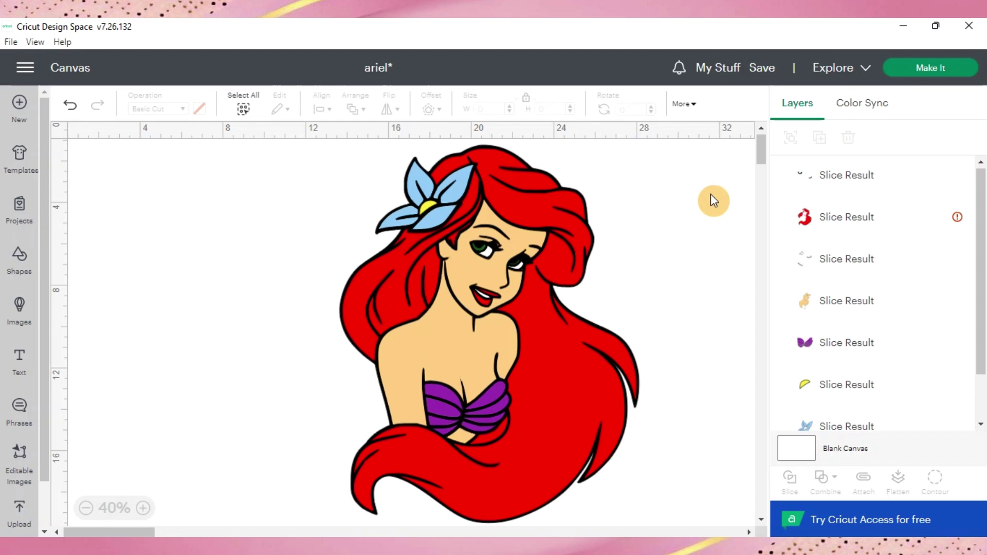
left_click_drag(725, 169, 320, 517)
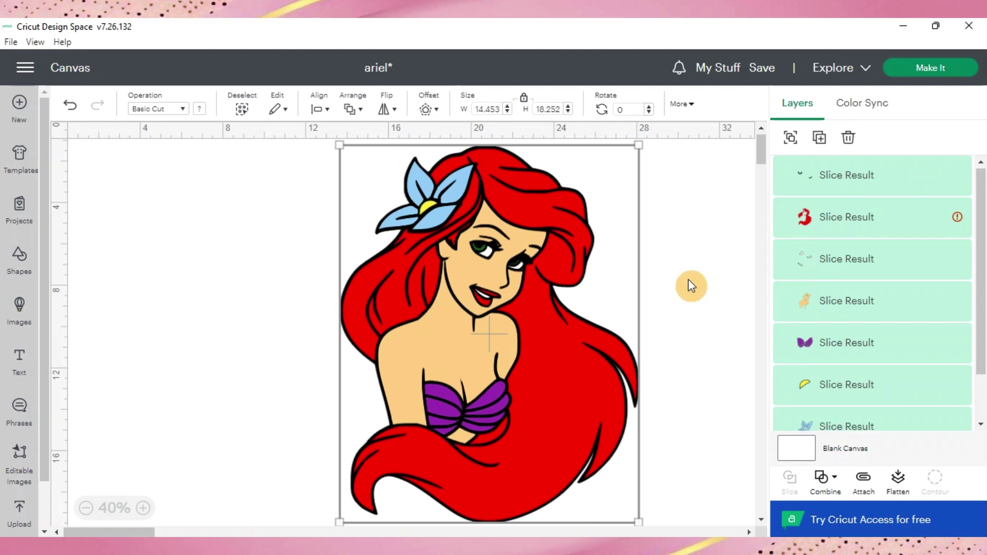
Step: Group all the Ariel pieces, nudge the group slightly right, and deselect it
left_click(790, 148)
mouse_move(479, 211)
left_mouse_down()
mouse_move(624, 212)
mouse_move(479, 205)
mouse_move(487, 214)
left_mouse_up()
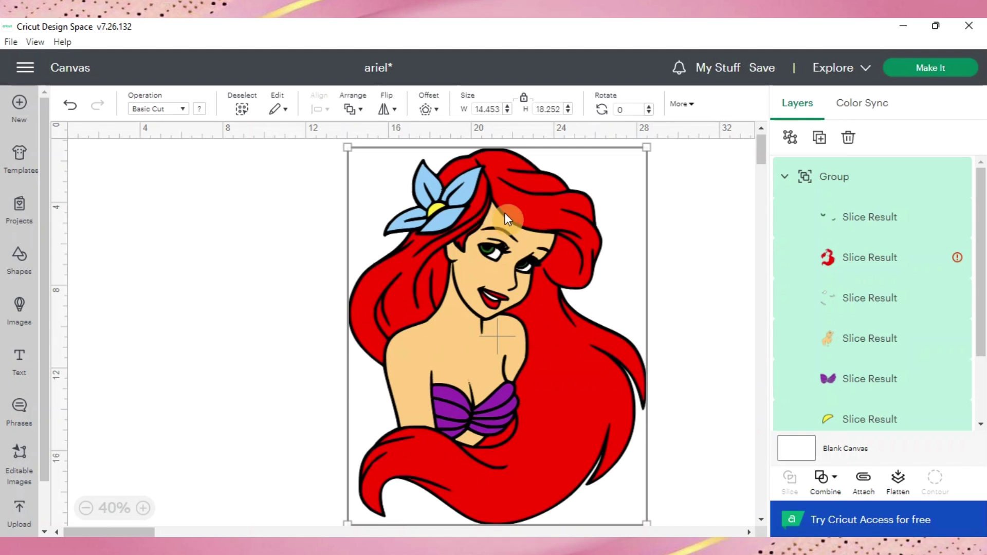
left_click(701, 229)
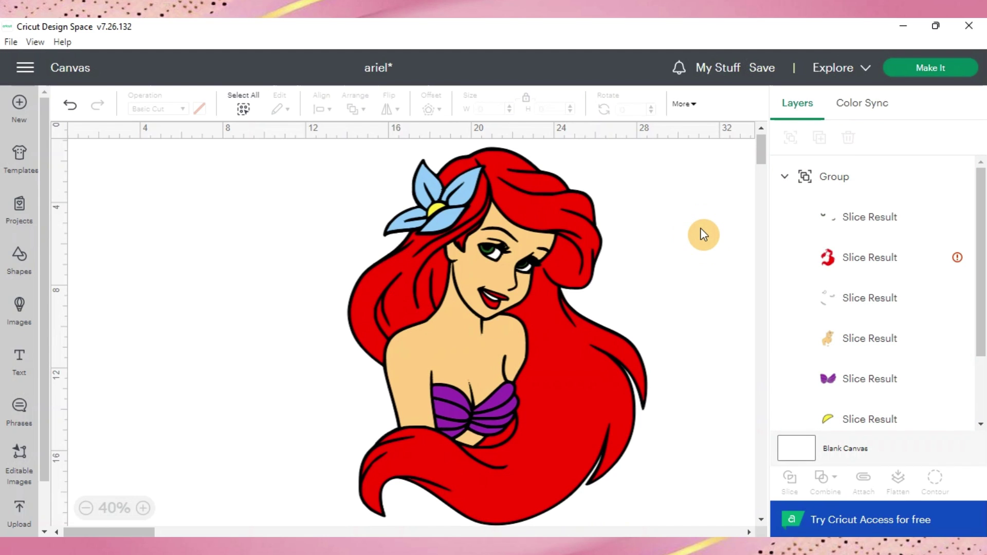